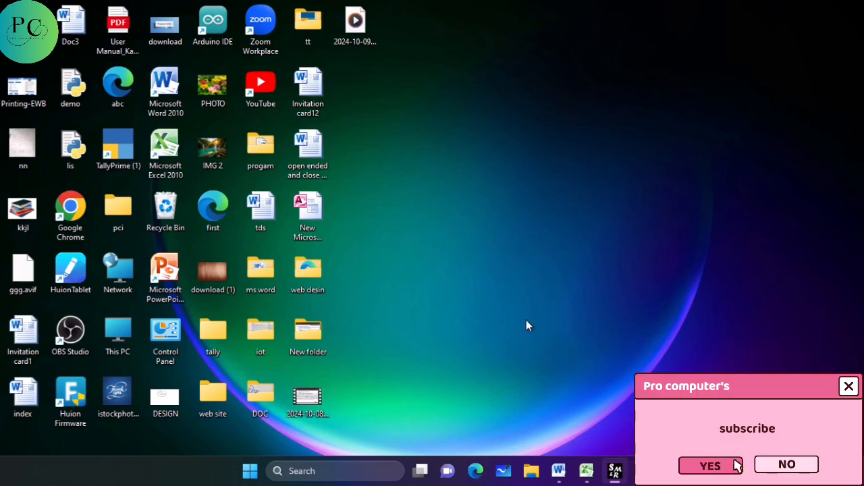
Switch to the open Excel workbook and look over the loan table's columns from sr no to installment.
{"action": "left_click", "coordinate": [587, 472]}
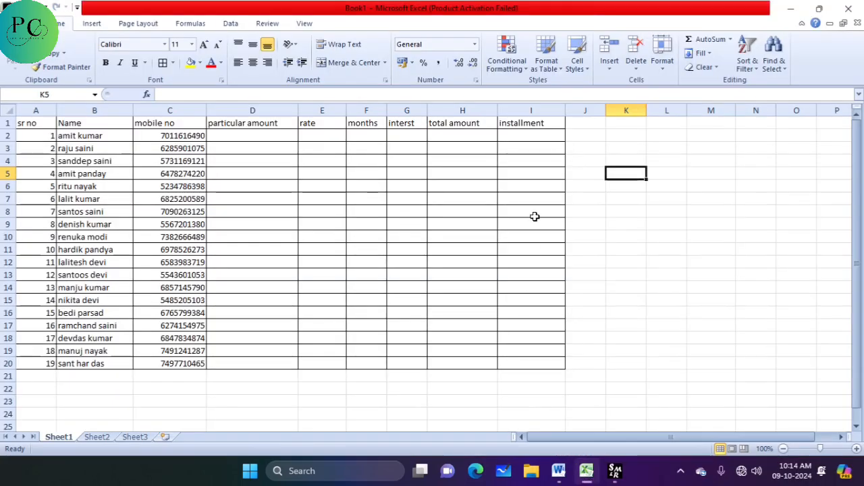
{"action": "left_click_drag", "start_coordinate": [20, 138], "coordinate": [41, 187]}
{"action": "left_click_drag", "start_coordinate": [80, 149], "coordinate": [101, 215]}
{"action": "left_click", "coordinate": [158, 162]}
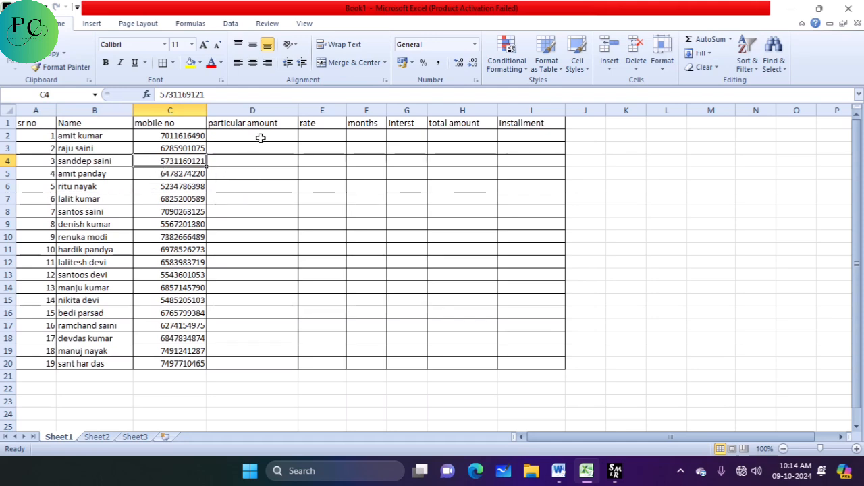
{"action": "left_click_drag", "start_coordinate": [260, 139], "coordinate": [276, 220]}
{"action": "left_click_drag", "start_coordinate": [337, 137], "coordinate": [339, 199]}
{"action": "left_click_drag", "start_coordinate": [372, 162], "coordinate": [381, 223]}
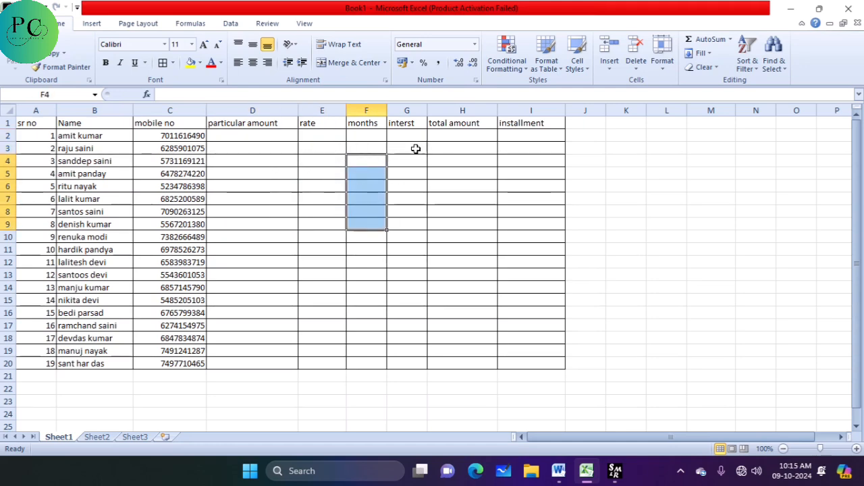
{"action": "left_click", "coordinate": [555, 166]}
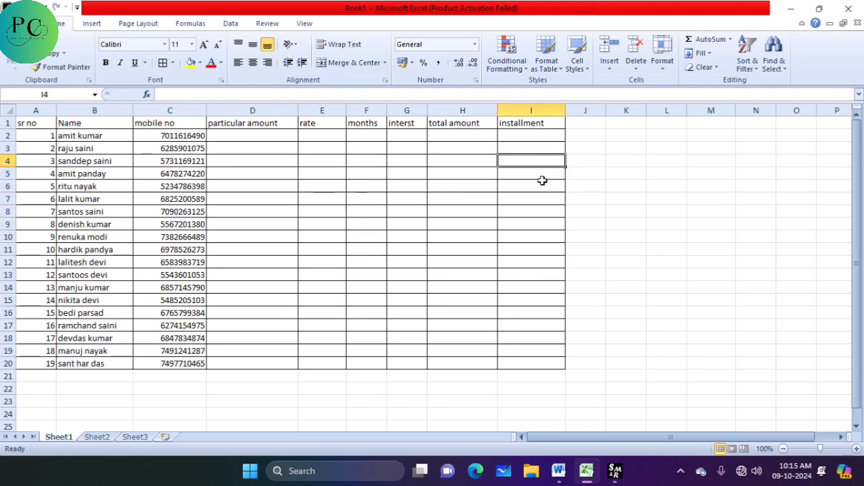
{"action": "left_click", "coordinate": [253, 135]}
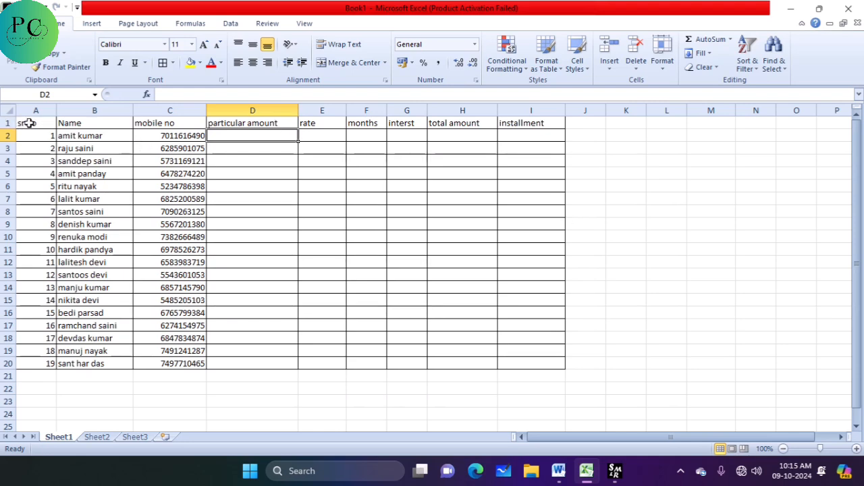
Format the header row A1:I1 with a grey fill, red font colour and font size 18.
{"action": "left_click_drag", "start_coordinate": [30, 123], "coordinate": [530, 123]}
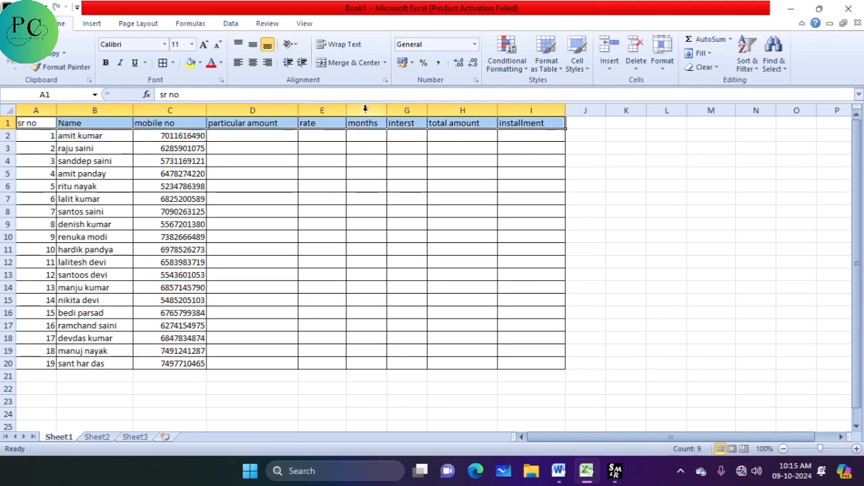
{"action": "left_click", "coordinate": [199, 64]}
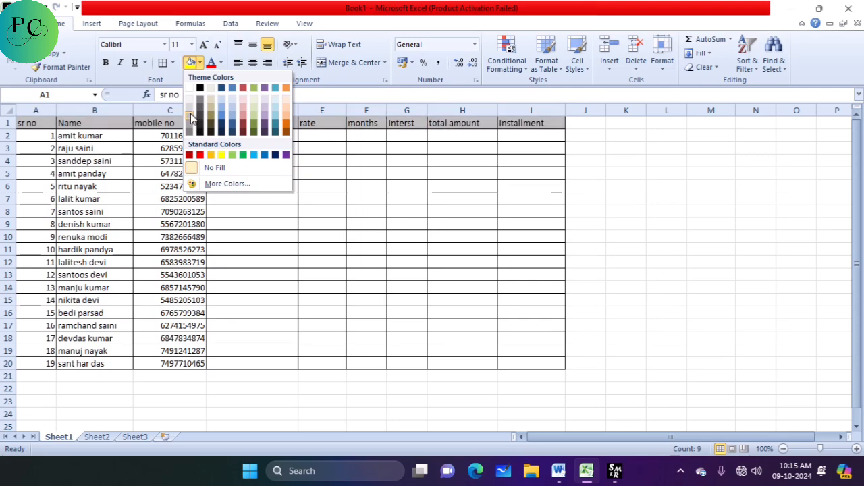
{"action": "left_click", "coordinate": [190, 117]}
{"action": "left_click", "coordinate": [209, 63]}
{"action": "left_click", "coordinate": [203, 44]}
{"action": "left_click", "coordinate": [203, 44]}
{"action": "left_click", "coordinate": [203, 44]}
{"action": "left_click", "coordinate": [203, 44]}
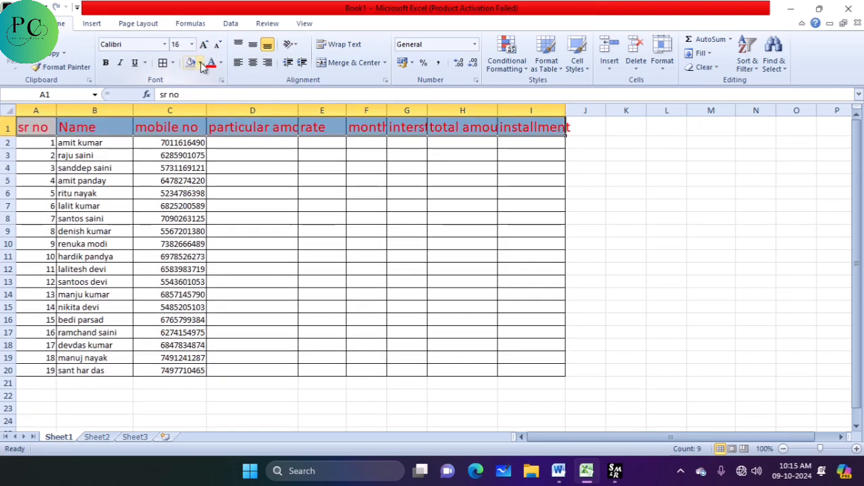
Widen columns D through I to make room for the enlarged header text.
{"action": "left_click_drag", "start_coordinate": [293, 105], "coordinate": [326, 109]}
{"action": "left_click_drag", "start_coordinate": [486, 110], "coordinate": [564, 108]}
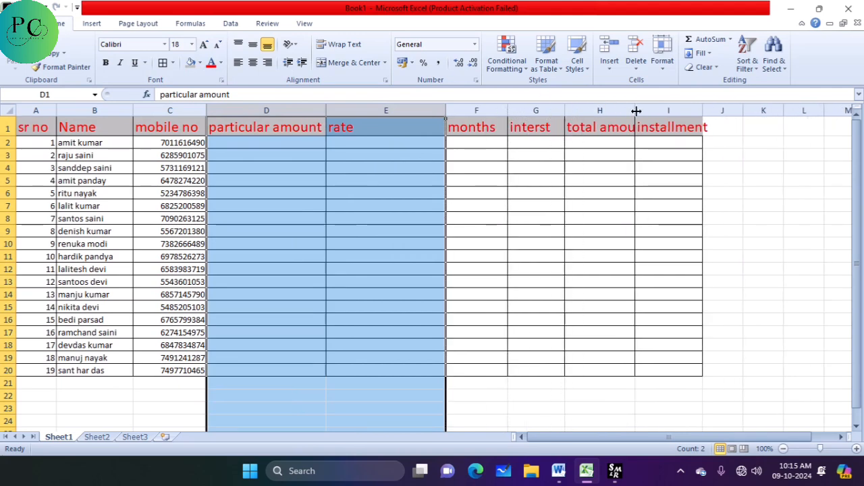
{"action": "left_click_drag", "start_coordinate": [634, 110], "coordinate": [647, 110]}
{"action": "left_click_drag", "start_coordinate": [715, 110], "coordinate": [726, 110]}
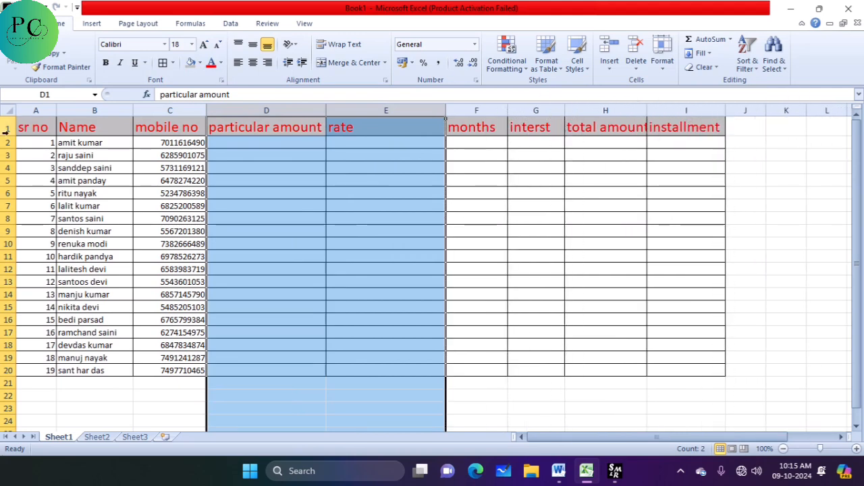
{"action": "left_click", "coordinate": [148, 169]}
Enter the particular amounts 25000, 35200, 14500, 50000, 352000 and 254000 in cells D2 to D7.
{"action": "left_click", "coordinate": [284, 142]}
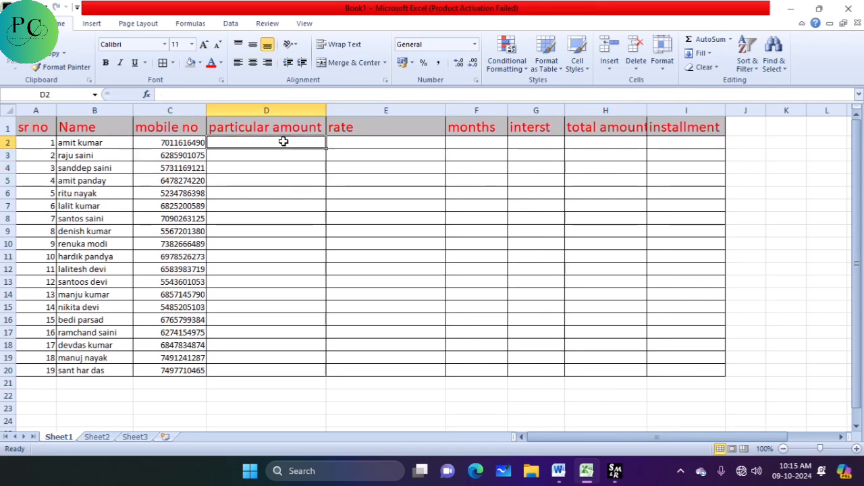
{"action": "left_click_drag", "start_coordinate": [43, 144], "coordinate": [87, 143]}
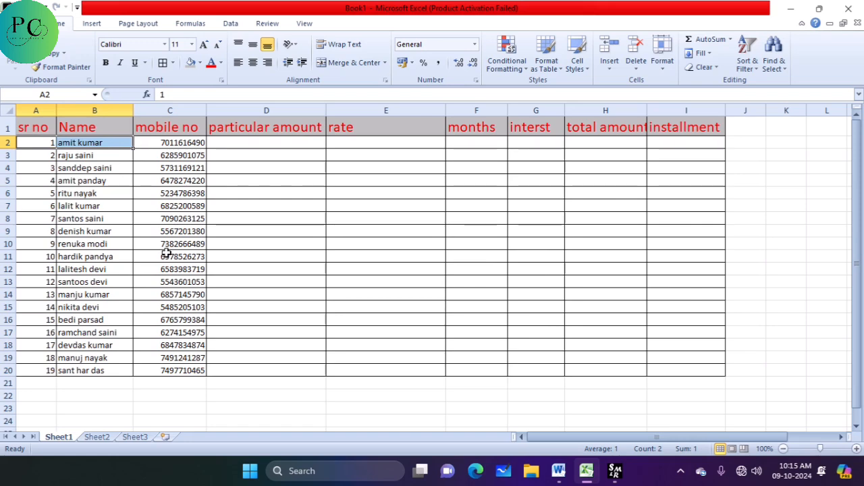
{"action": "left_click", "coordinate": [260, 141]}
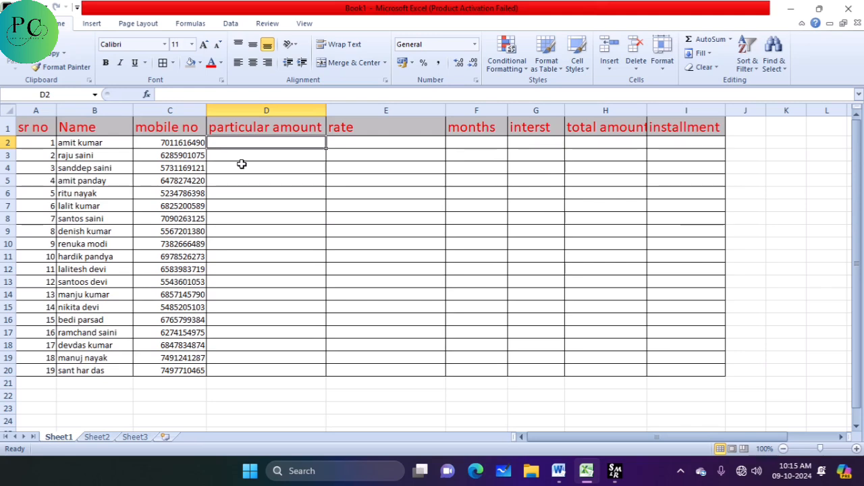
{"action": "type", "text": "25000"}
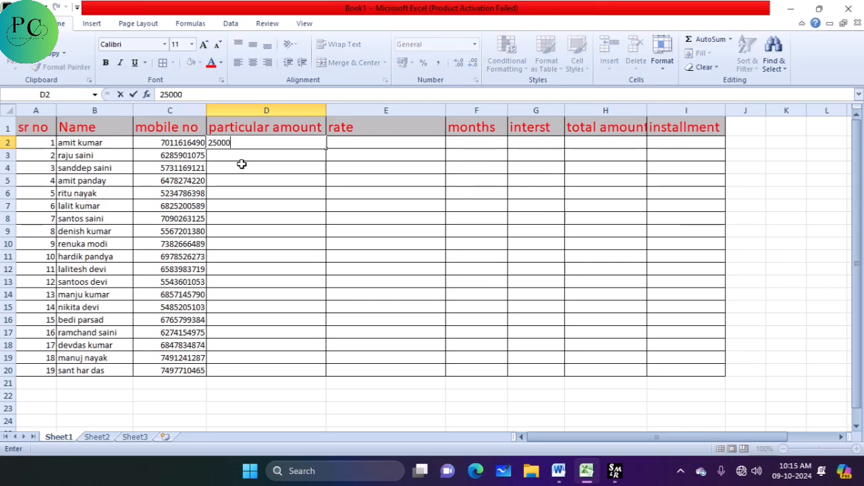
{"action": "key", "text": "Return"}
{"action": "type", "text": "35200"}
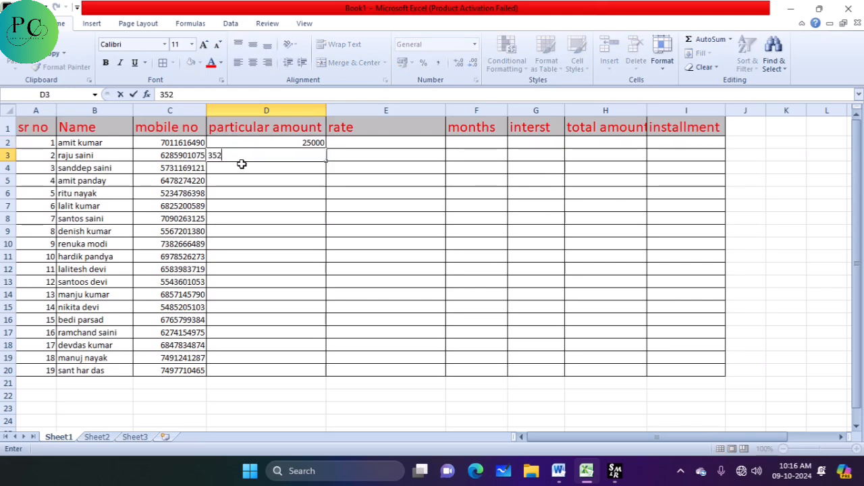
{"action": "key", "text": "Return"}
{"action": "type", "text": "14500"}
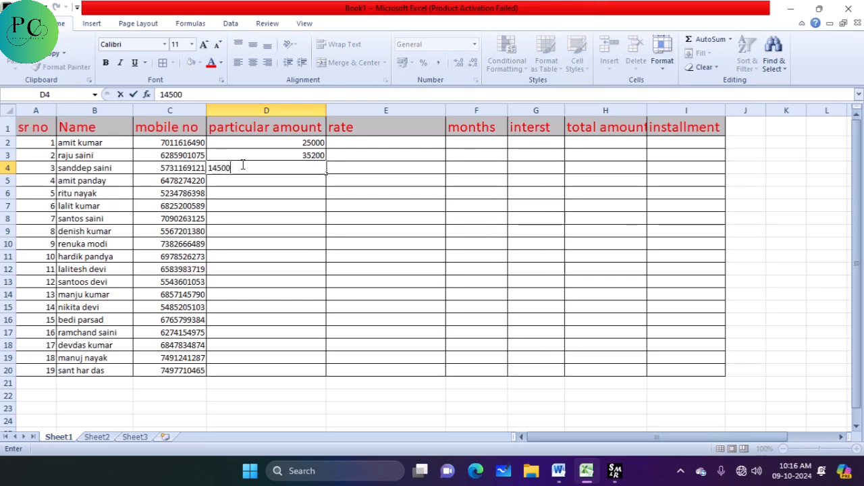
{"action": "key", "text": "Return"}
{"action": "type", "text": "50000"}
{"action": "key", "text": "Return"}
{"action": "type", "text": "352000"}
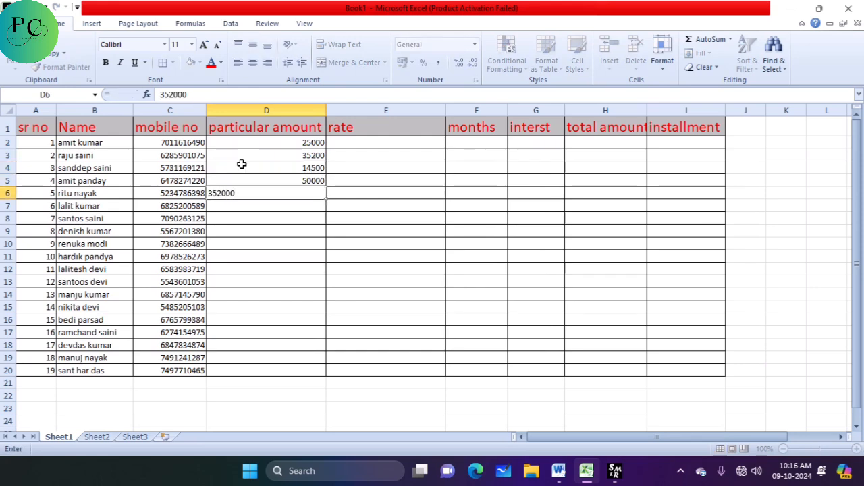
{"action": "key", "text": "Return"}
{"action": "type", "text": "254000"}
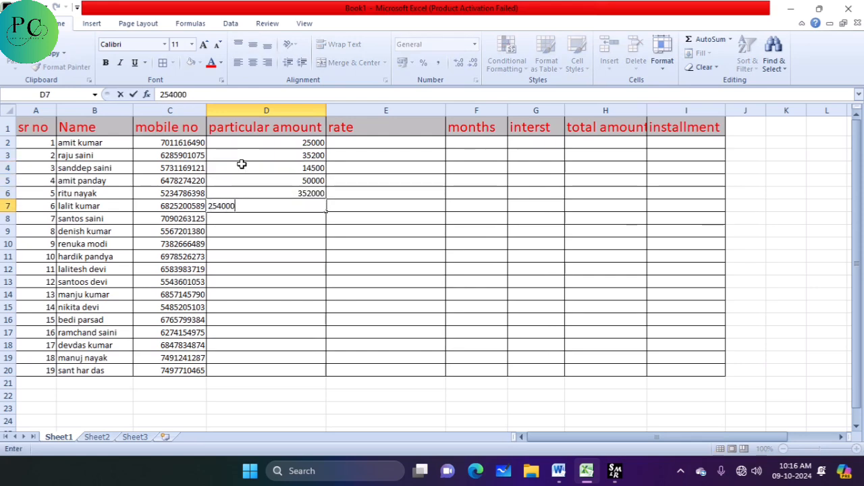
{"action": "key", "text": "Tab"}
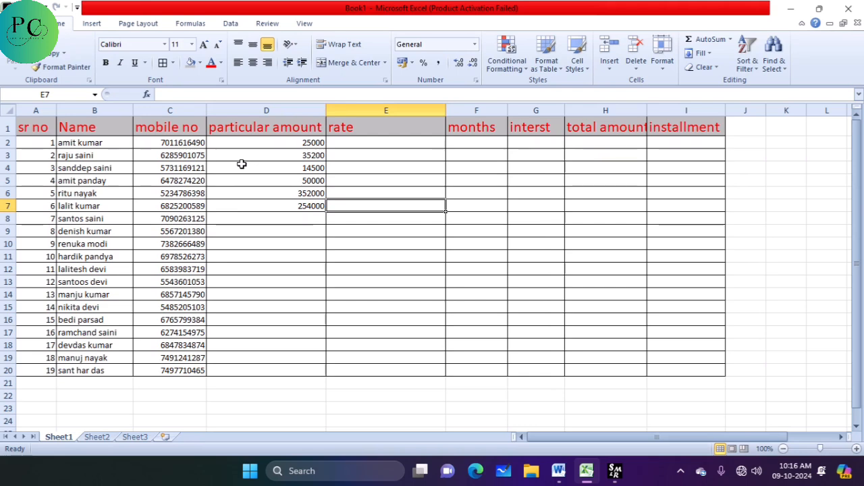
Enter the rates 5%, 4%, 10% and 14% in cells E2 to E5.
{"action": "key", "text": "Up"}
{"action": "key", "text": "Up"}
{"action": "key", "text": "Up"}
{"action": "key", "text": "Up"}
{"action": "key", "text": "Up"}
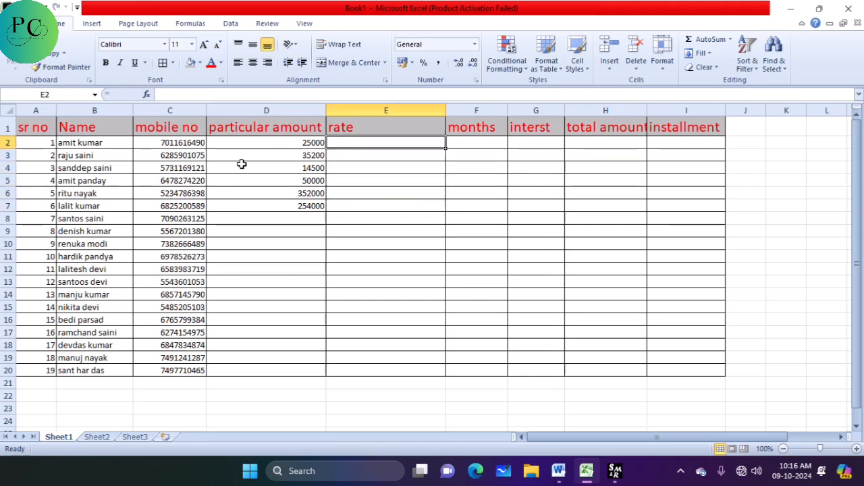
{"action": "type", "text": "5"}
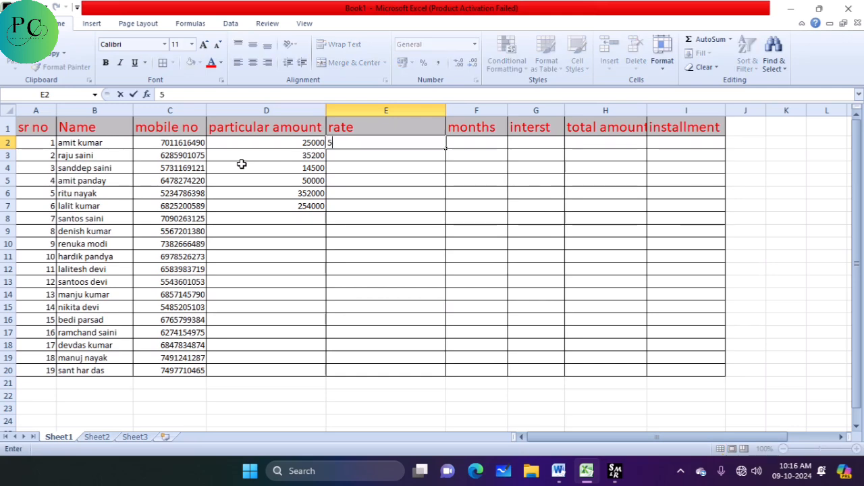
{"action": "type", "text": "%"}
{"action": "key", "text": "Return"}
{"action": "type", "text": "4"}
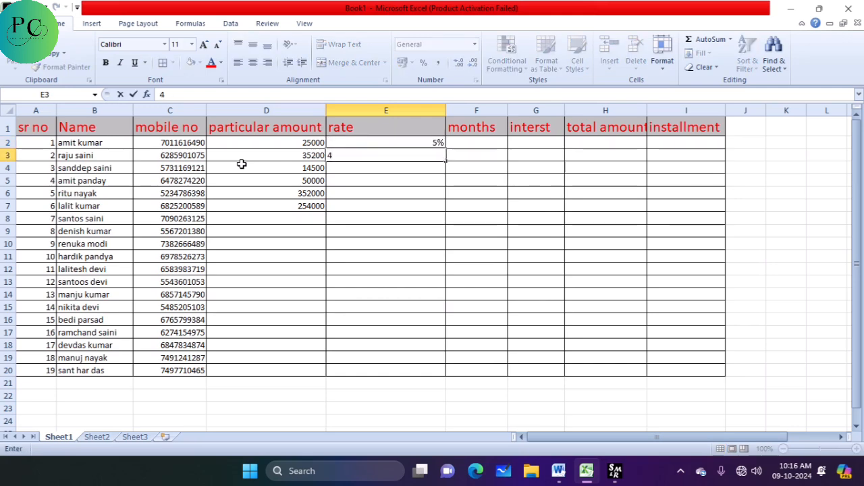
{"action": "type", "text": "%"}
{"action": "key", "text": "Return"}
{"action": "type", "text": "10"}
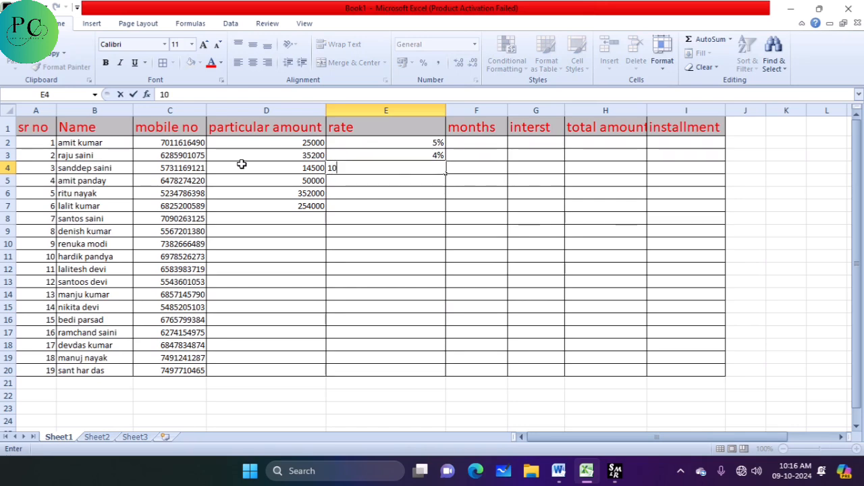
{"action": "type", "text": "%"}
{"action": "key", "text": "Return"}
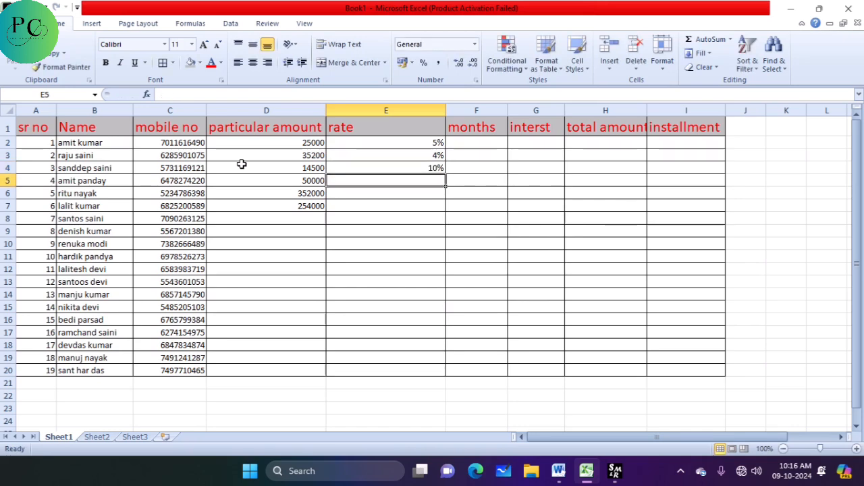
{"action": "type", "text": "14"}
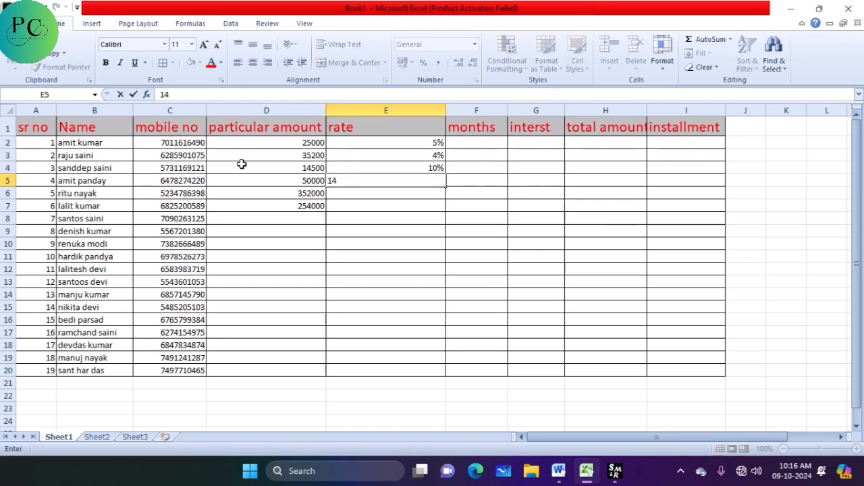
{"action": "type", "text": "%"}
{"action": "key", "text": "Return"}
{"action": "type", "text": "5"}
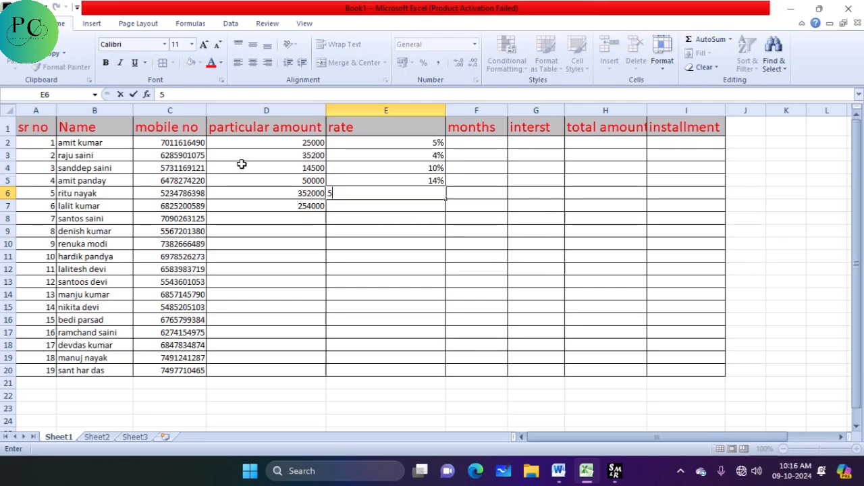
{"action": "type", "text": "$"}
{"action": "key", "text": "Return"}
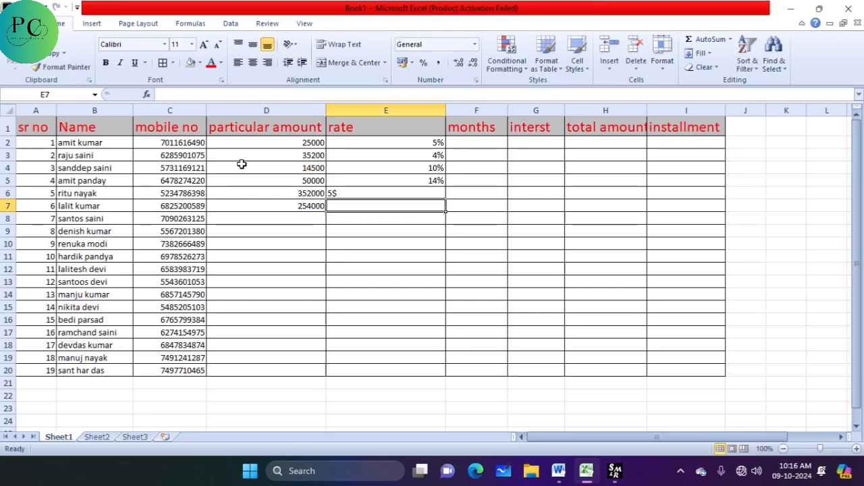
Set the rate to 5% in both E6 and E7.
{"action": "key", "text": "Up"}
{"action": "key", "text": "Up"}
{"action": "key", "text": "Down"}
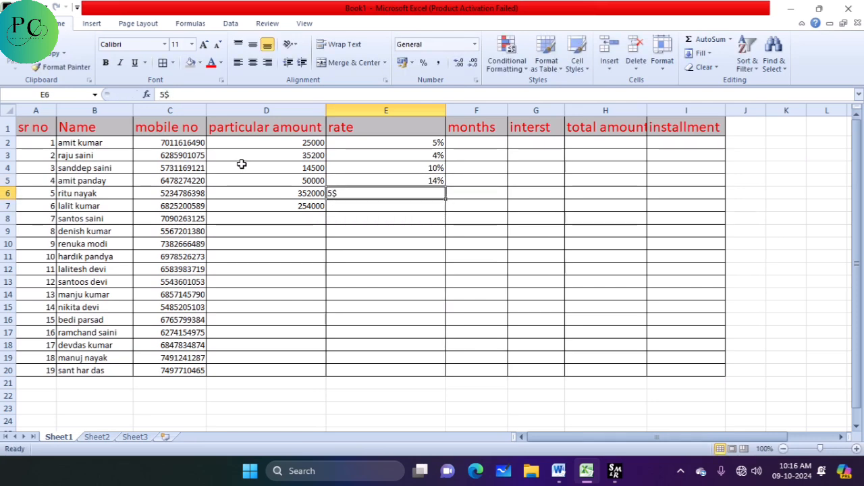
{"action": "type", "text": "5%"}
{"action": "key", "text": "Return"}
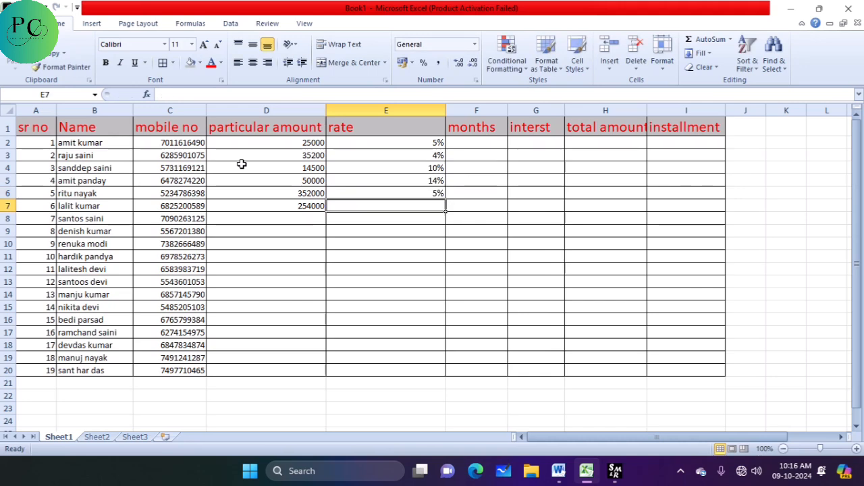
{"action": "type", "text": "5%"}
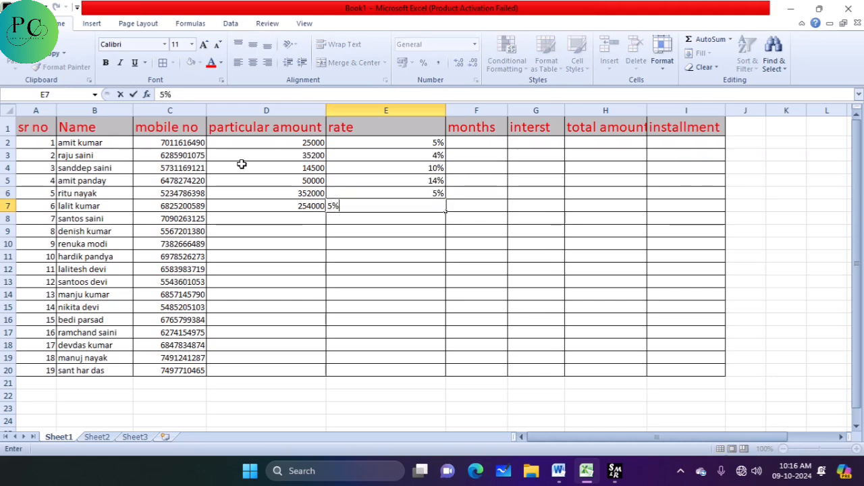
{"action": "key", "text": "Tab"}
Enter the months 10, 5, 12, 4, 15 and 32 in cells F2 to F7.
{"action": "key", "text": "Up"}
{"action": "key", "text": "Up"}
{"action": "key", "text": "Up"}
{"action": "key", "text": "Up"}
{"action": "key", "text": "Up"}
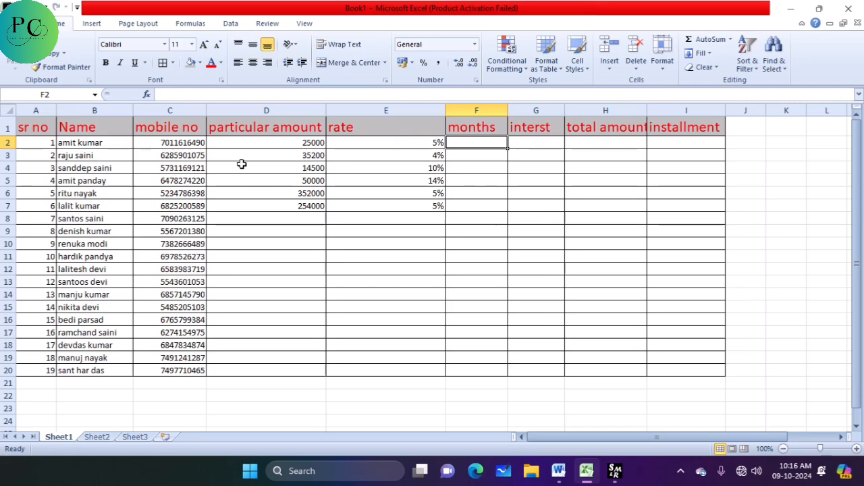
{"action": "type", "text": "10"}
{"action": "key", "text": "Return"}
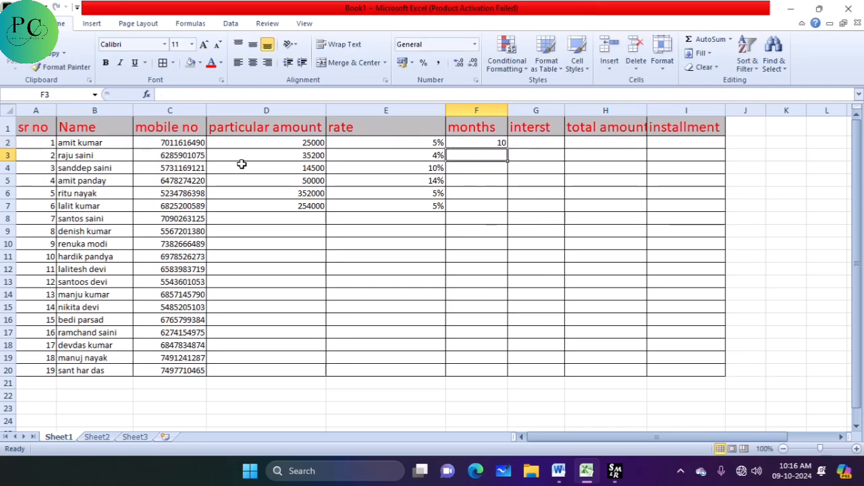
{"action": "type", "text": "5"}
{"action": "key", "text": "Return"}
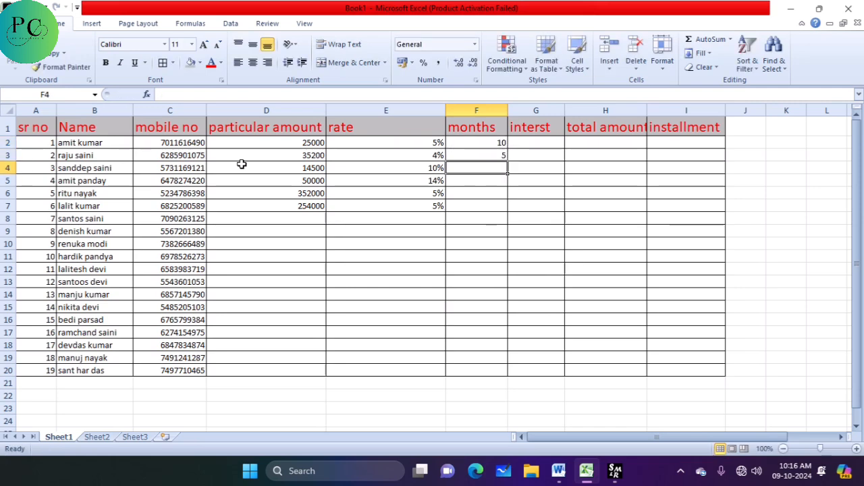
{"action": "type", "text": "12"}
{"action": "key", "text": "Return"}
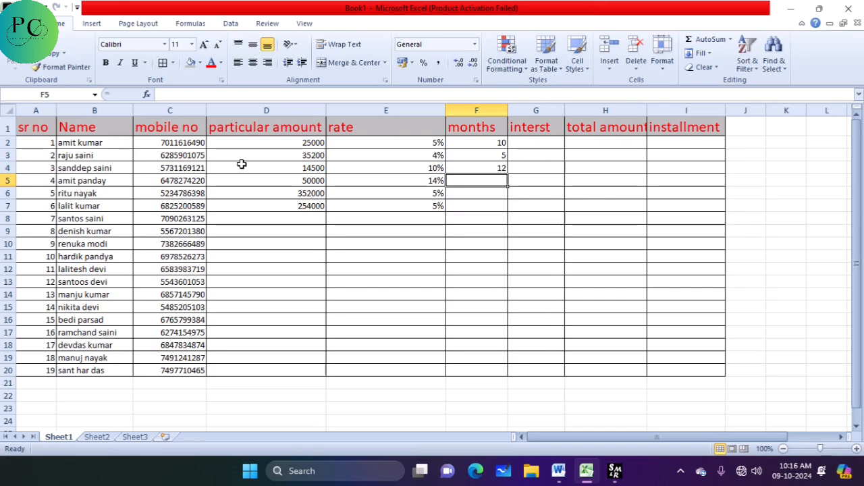
{"action": "type", "text": "4"}
{"action": "key", "text": "Return"}
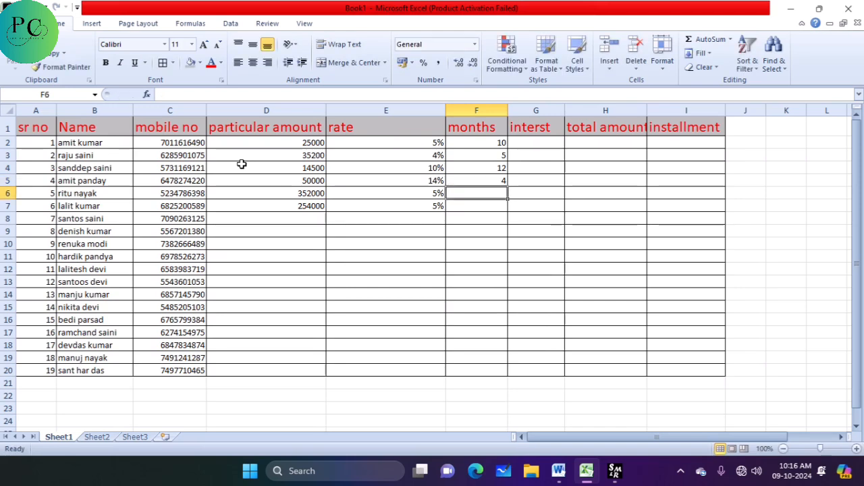
{"action": "type", "text": "15"}
{"action": "key", "text": "Return"}
{"action": "type", "text": "32"}
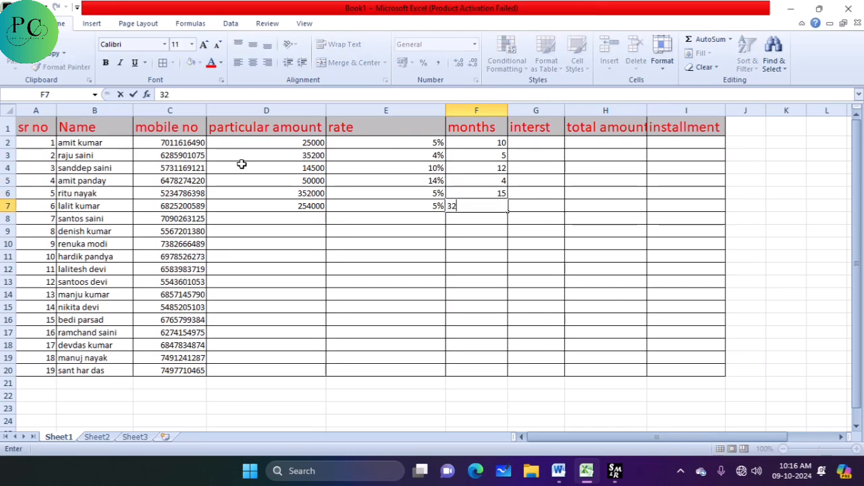
{"action": "key", "text": "Return"}
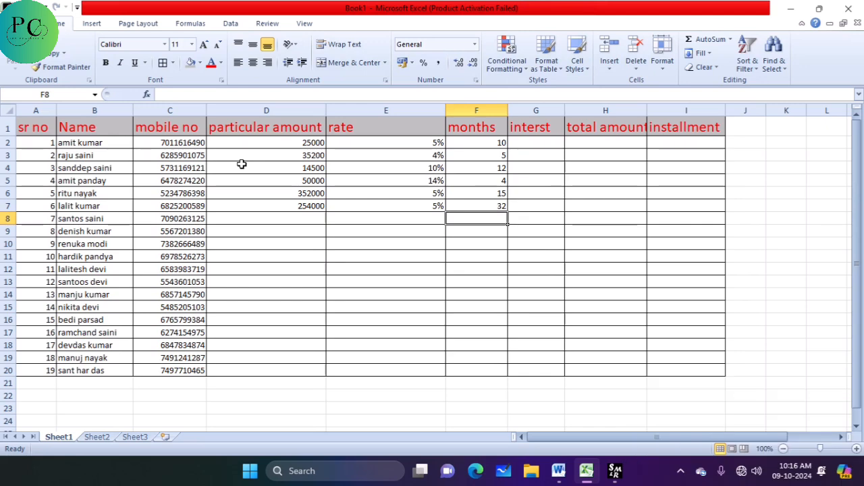
Calculate the first person's interest in G2 as amount times rate times months with the formula =D2*E2*F2.
{"action": "key", "text": "Right"}
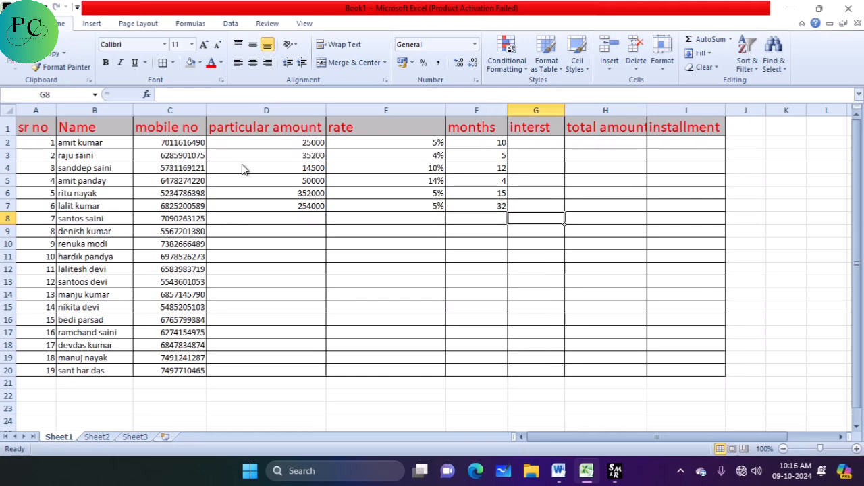
{"action": "key", "text": "Up"}
{"action": "key", "text": "Up"}
{"action": "key", "text": "Up"}
{"action": "key", "text": "Up"}
{"action": "key", "text": "Up"}
{"action": "key", "text": "Up"}
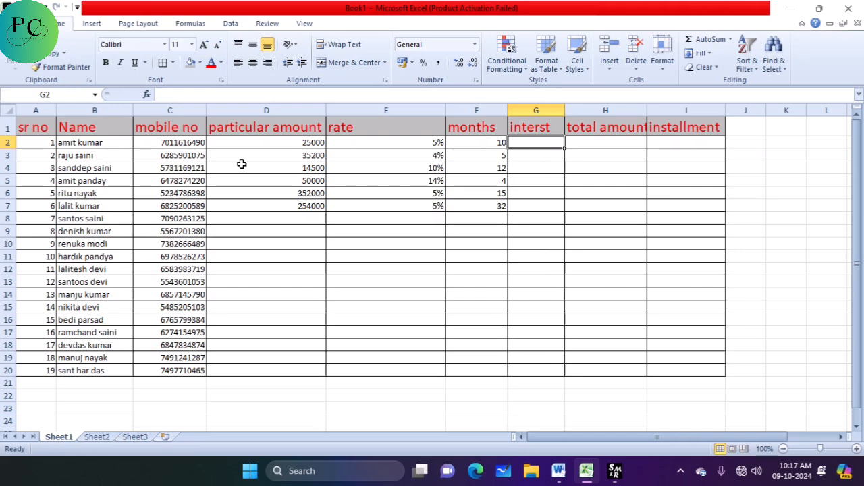
{"action": "key", "text": "Left"}
{"action": "key", "text": "Left"}
{"action": "key", "text": "Right"}
{"action": "key", "text": "Right"}
{"action": "key", "text": "Right"}
{"action": "key", "text": "Right"}
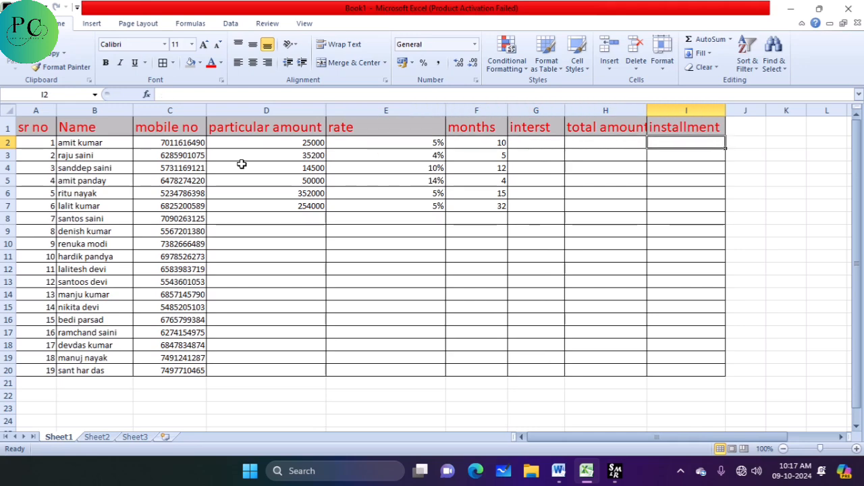
{"action": "key", "text": "Left"}
{"action": "key", "text": "Left"}
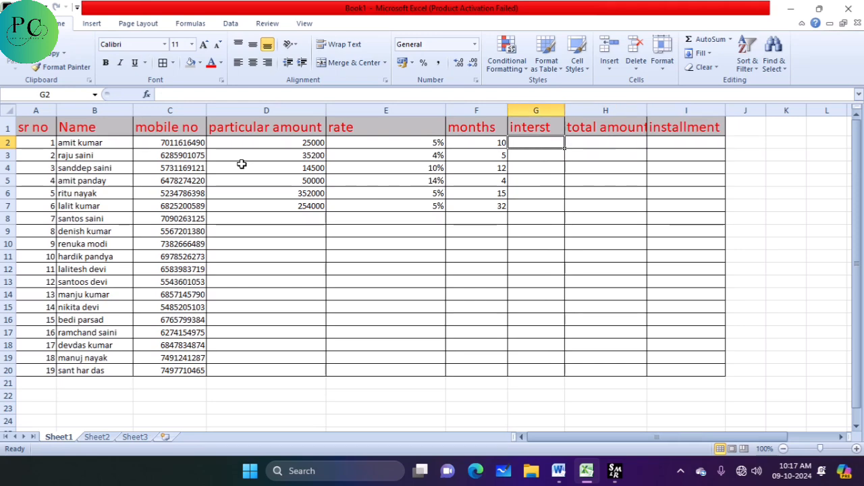
{"action": "type", "text": "="}
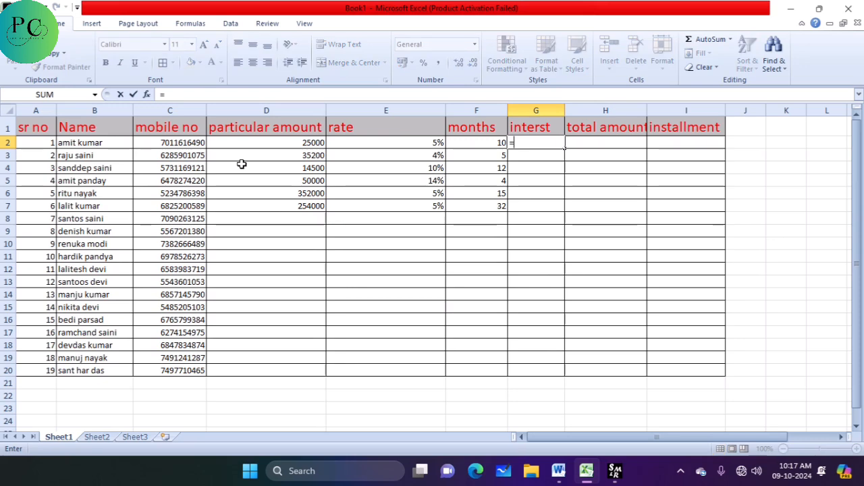
{"action": "left_click", "coordinate": [300, 143]}
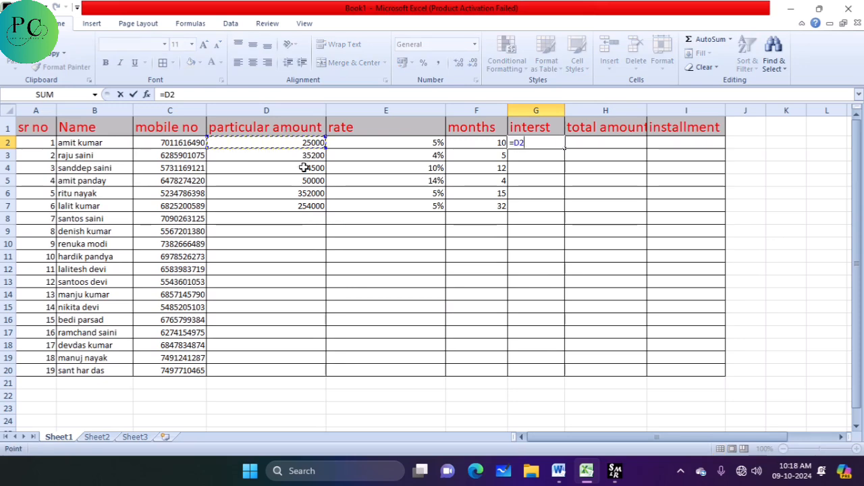
{"action": "type", "text": "*"}
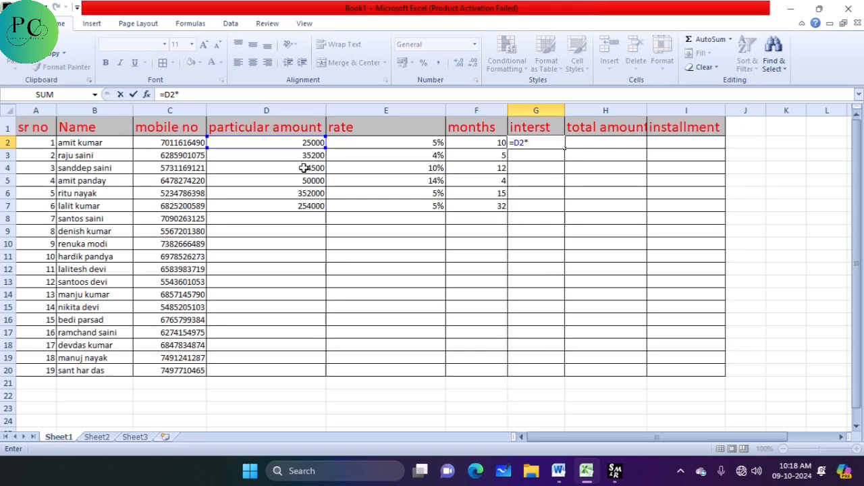
{"action": "left_click", "coordinate": [353, 140]}
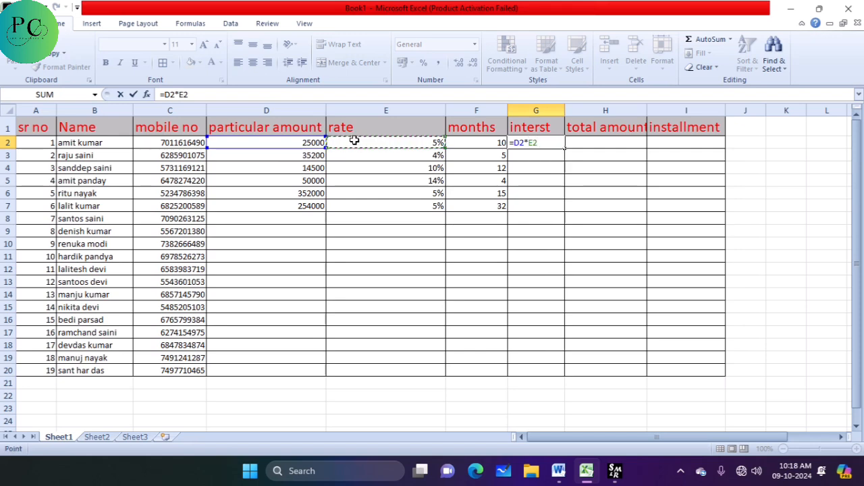
{"action": "type", "text": "*"}
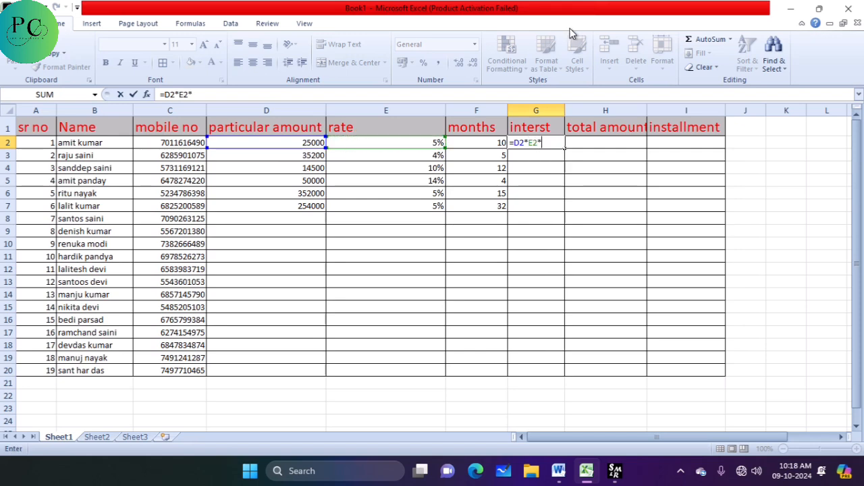
{"action": "left_click", "coordinate": [463, 139]}
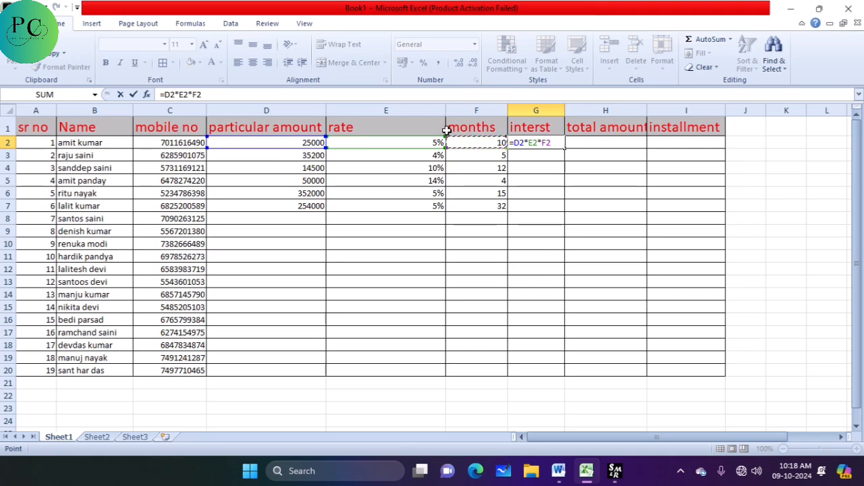
{"action": "key", "text": "Return"}
Calculate the first person's total amount in H2 by adding amount and interest with the formula =D2+G2.
{"action": "key", "text": "Up"}
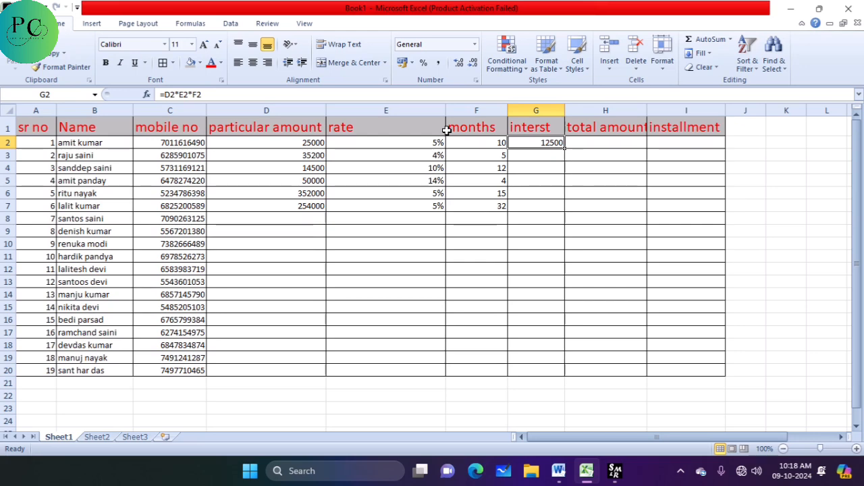
{"action": "key", "text": "Right"}
{"action": "key", "text": "Up"}
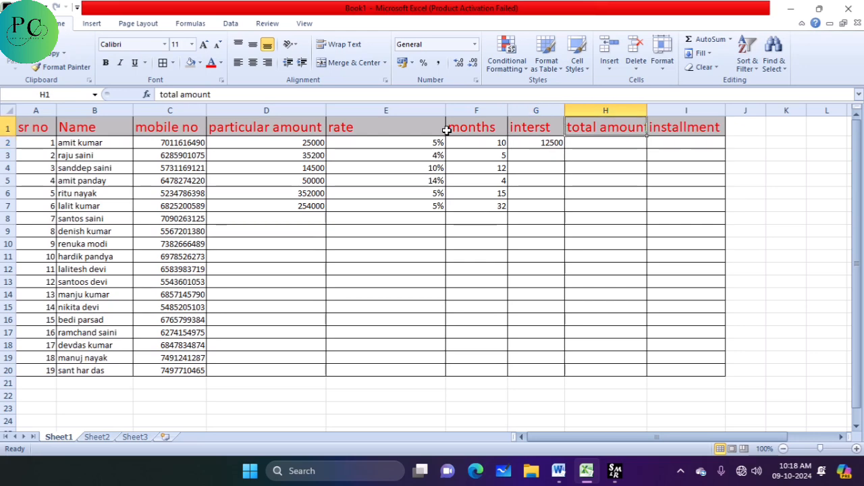
{"action": "key", "text": "Down"}
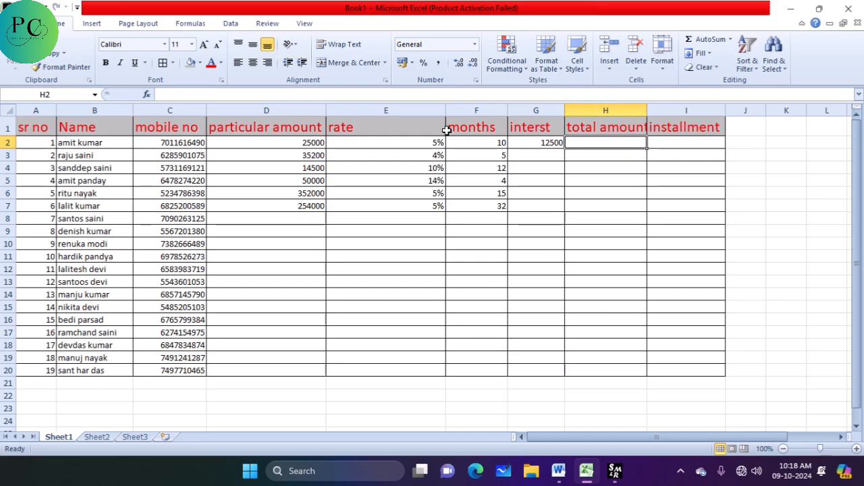
{"action": "type", "text": "="}
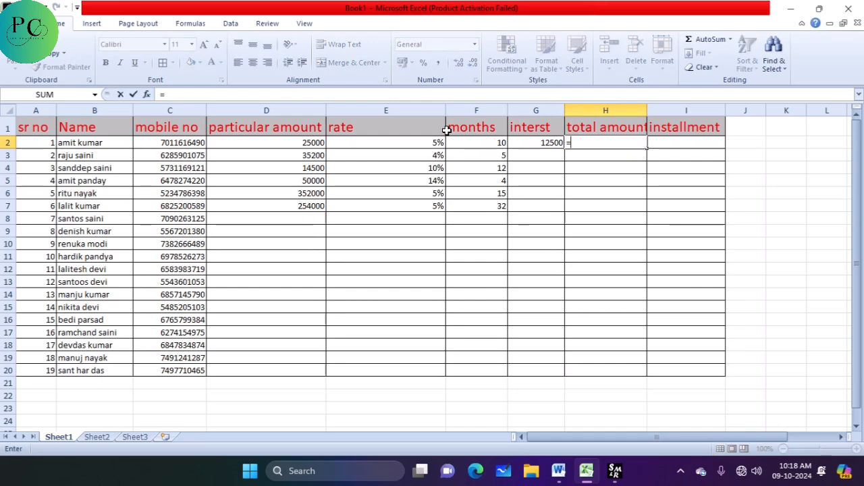
{"action": "left_click", "coordinate": [235, 144]}
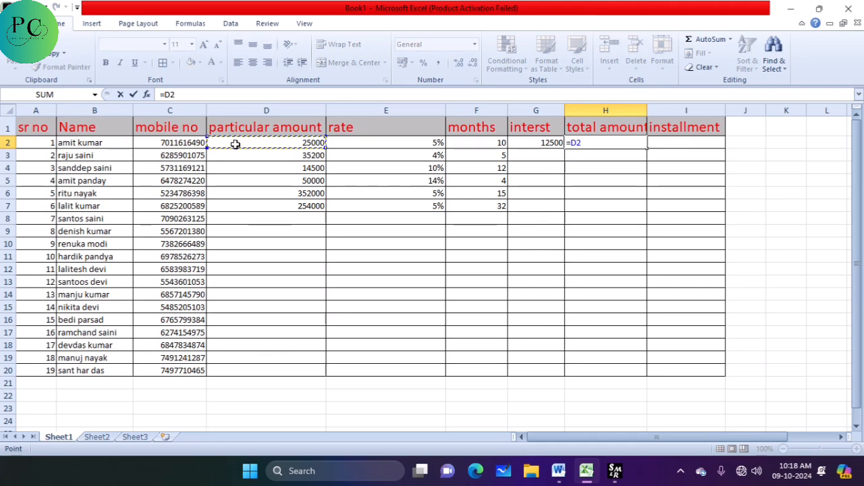
{"action": "type", "text": "+"}
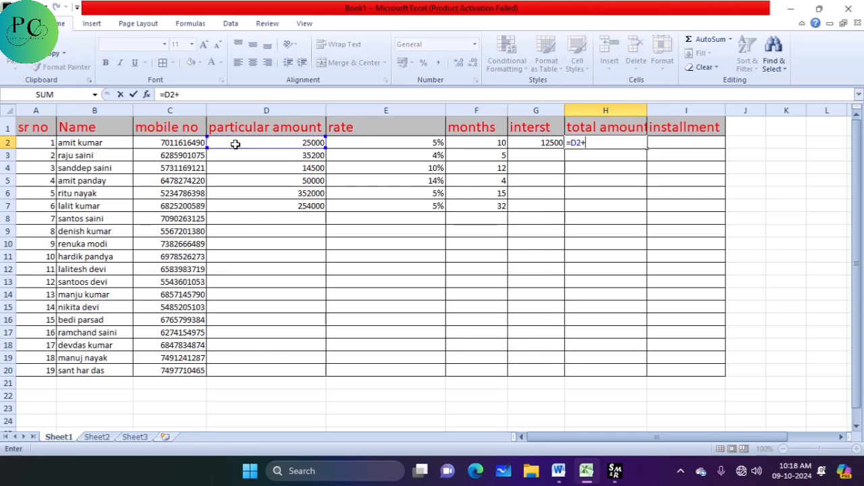
{"action": "left_click", "coordinate": [511, 144]}
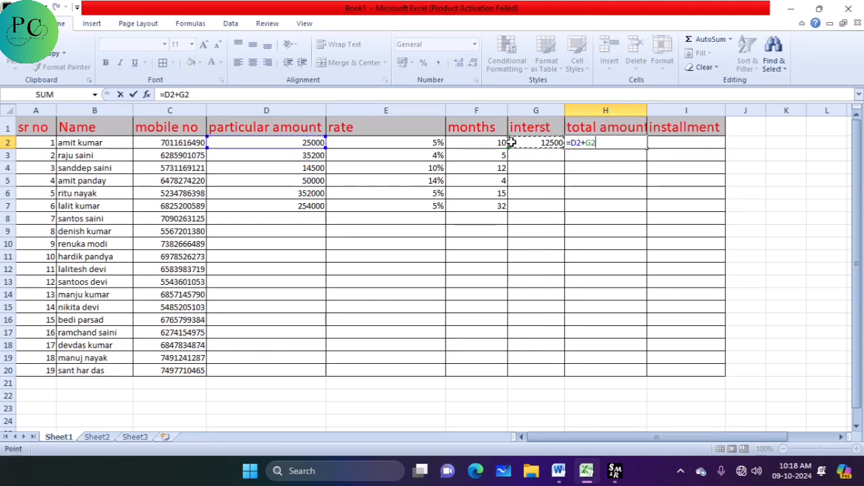
{"action": "key", "text": "Return"}
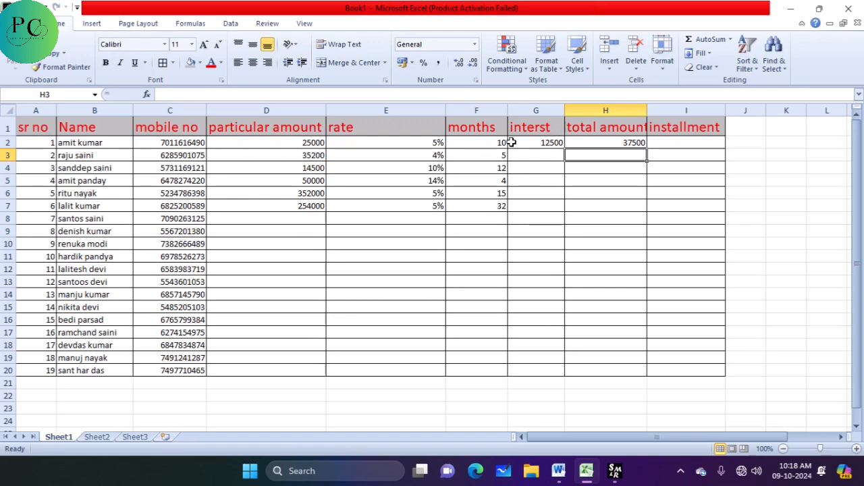
Calculate the first person's installment in I2 by dividing total amount by months with the formula =H2/F2.
{"action": "key", "text": "Right"}
{"action": "key", "text": "Up"}
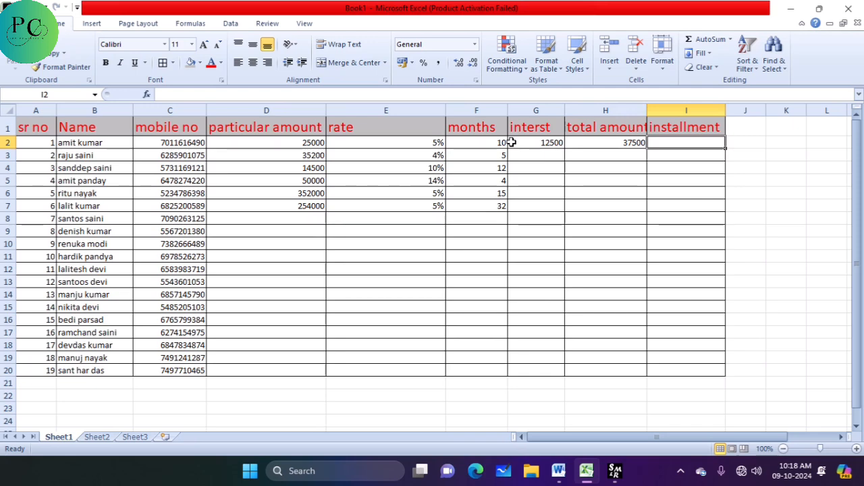
{"action": "type", "text": "="}
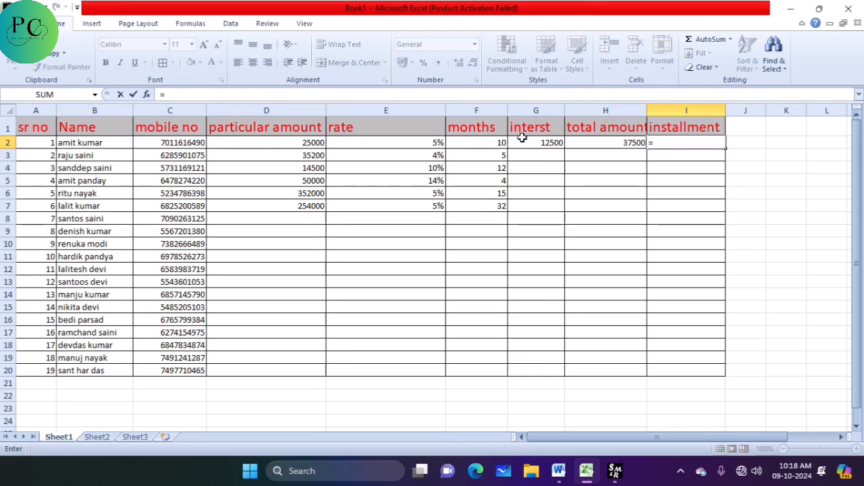
{"action": "left_click", "coordinate": [545, 140]}
{"action": "left_click", "coordinate": [618, 146]}
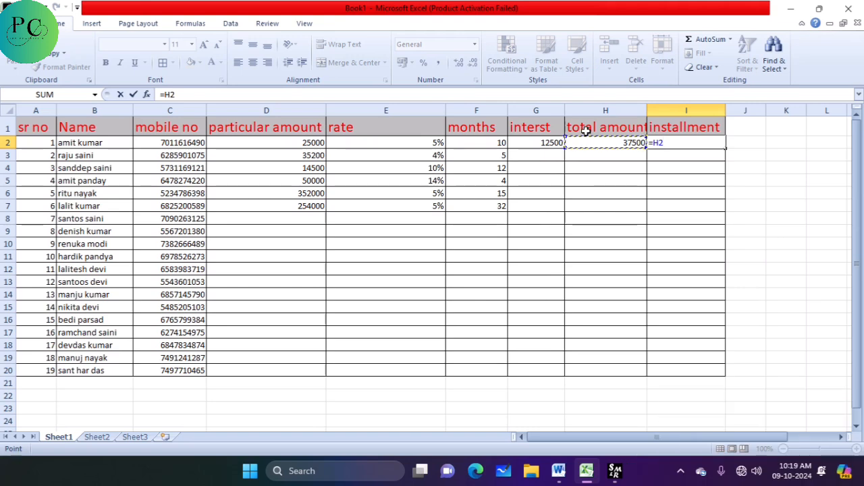
{"action": "type", "text": "/"}
{"action": "left_click", "coordinate": [480, 142]}
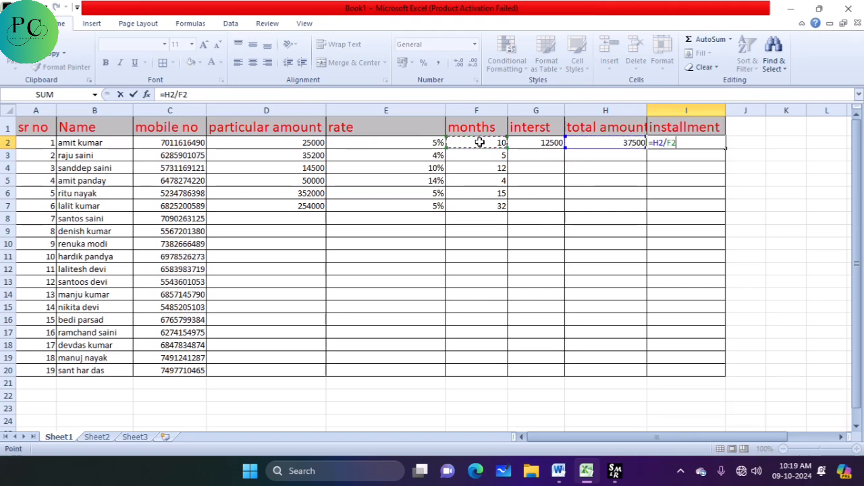
{"action": "key", "text": "Return"}
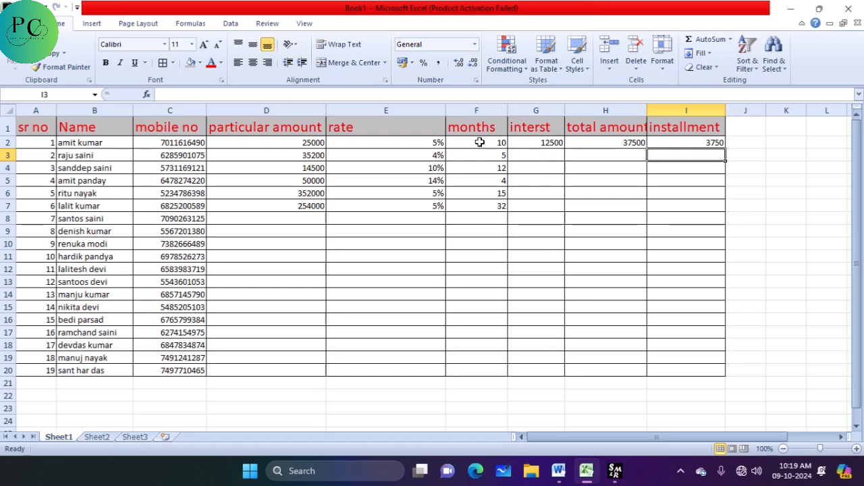
Fill the interest, total amount and installment formulas from G2, H2 and I2 down to row 20.
{"action": "left_click", "coordinate": [554, 145]}
{"action": "double_click", "coordinate": [564, 149]}
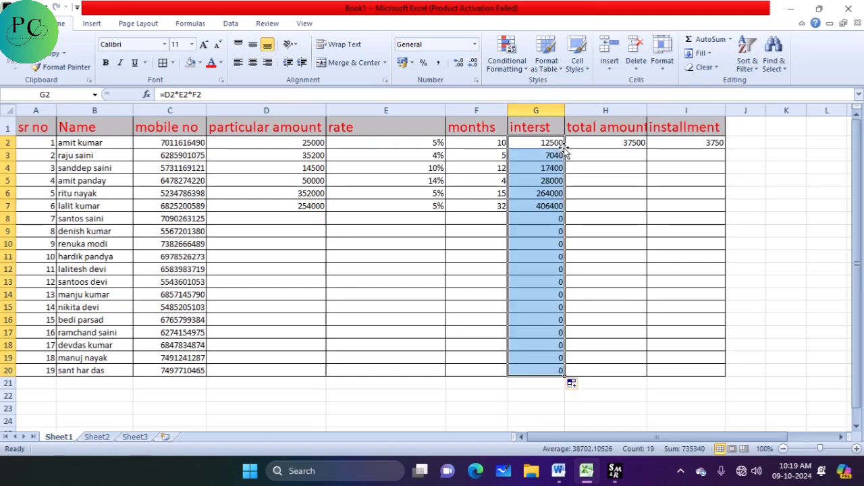
{"action": "left_click", "coordinate": [629, 142]}
{"action": "double_click", "coordinate": [647, 148]}
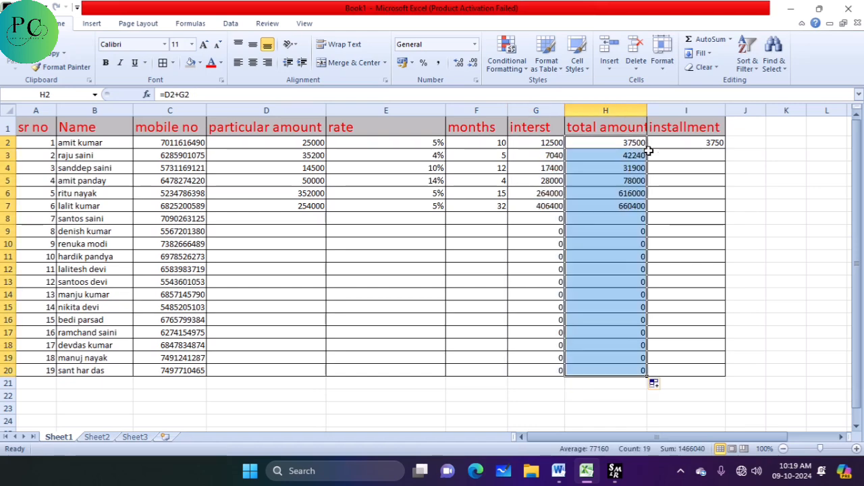
{"action": "left_click", "coordinate": [710, 143]}
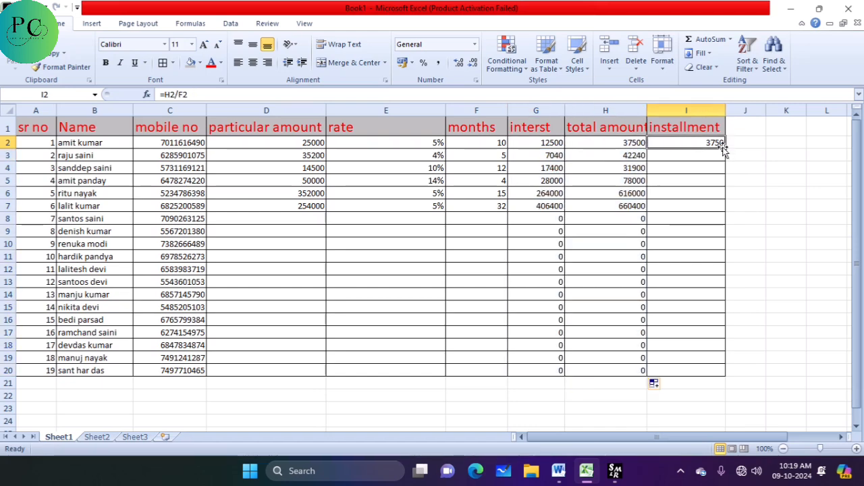
{"action": "double_click", "coordinate": [727, 149]}
{"action": "left_click", "coordinate": [689, 181]}
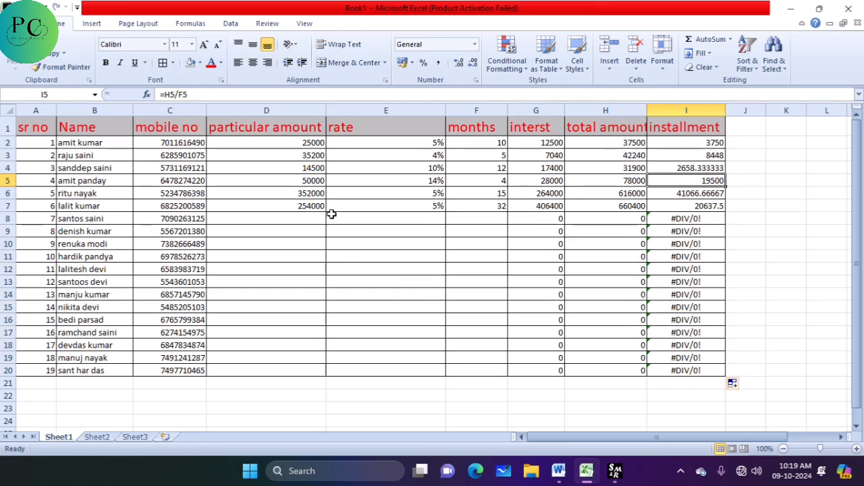
Enter the seventh person's amount 50000, rate 4% and months 2 in D8:F8, and enter 0 in E9.
{"action": "left_click", "coordinate": [273, 215]}
{"action": "type", "text": "50000"}
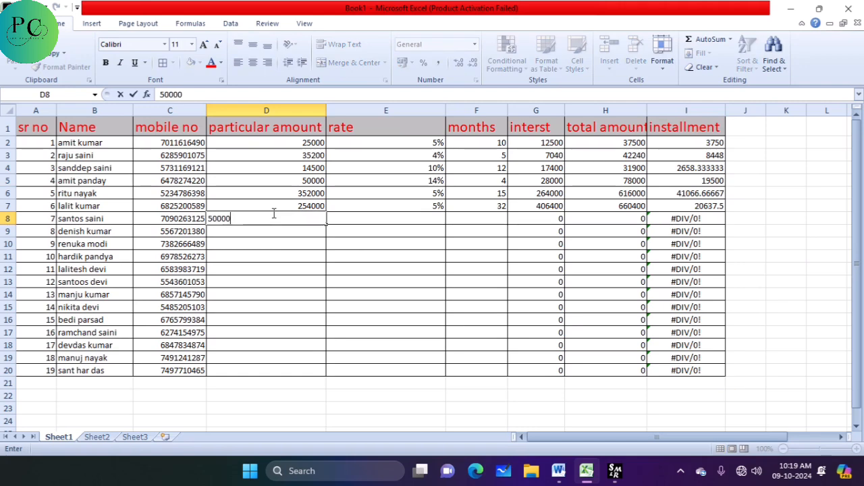
{"action": "key", "text": "Return"}
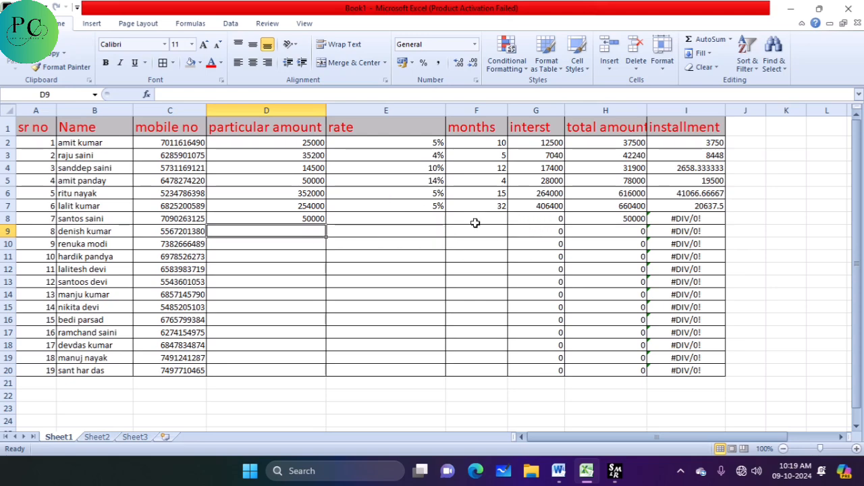
{"action": "left_click", "coordinate": [415, 218]}
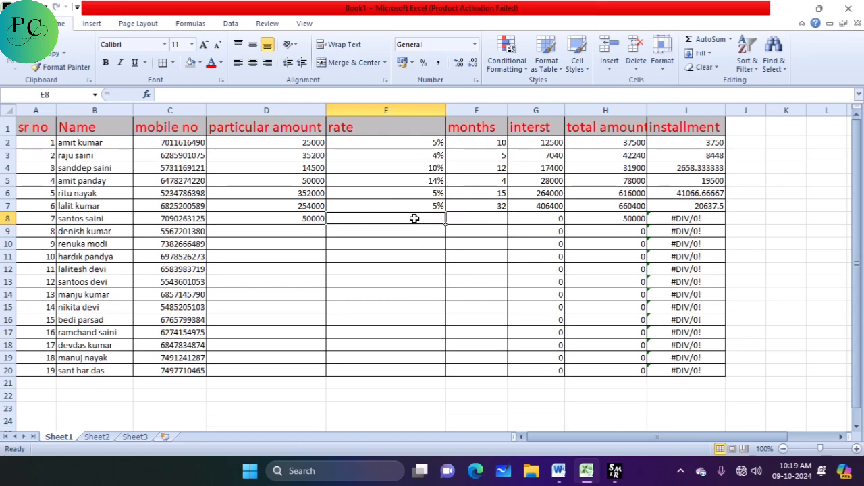
{"action": "type", "text": "4%"}
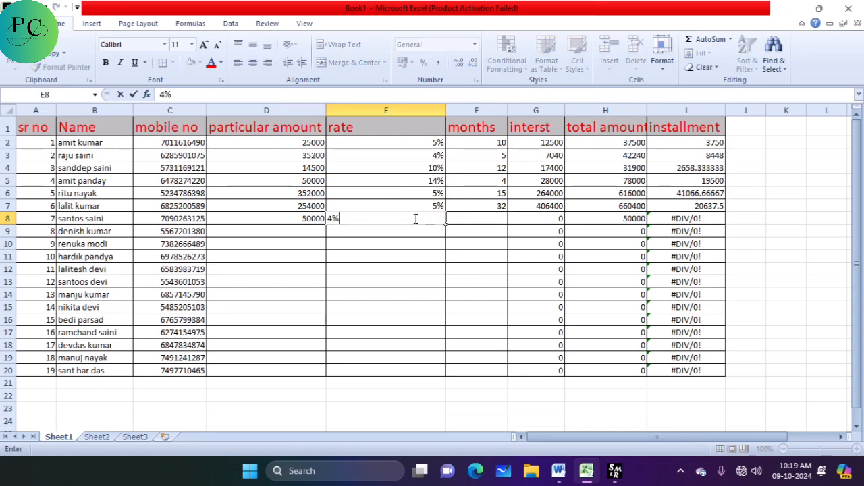
{"action": "key", "text": "Return"}
{"action": "type", "text": "0"}
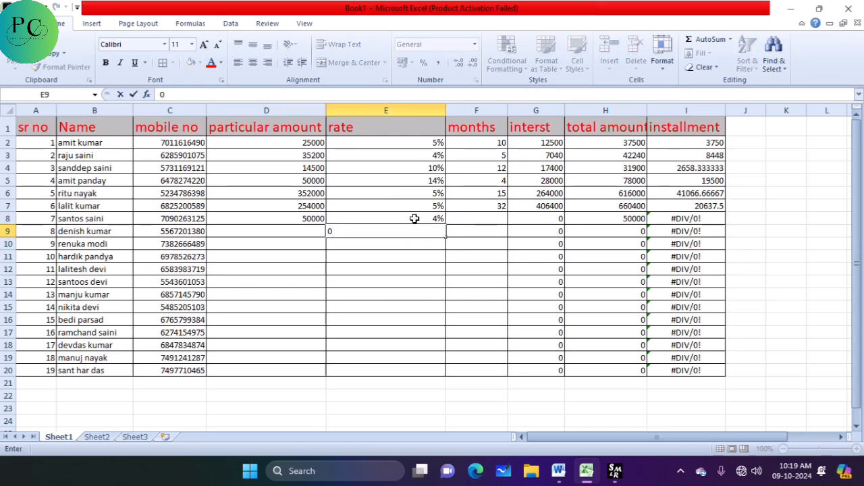
{"action": "key", "text": "Tab"}
{"action": "key", "text": "Up"}
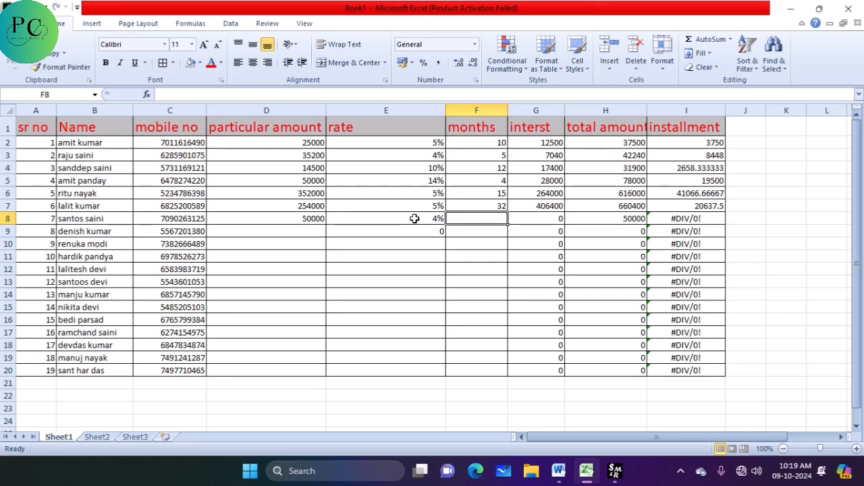
{"action": "type", "text": "2"}
{"action": "key", "text": "Return"}
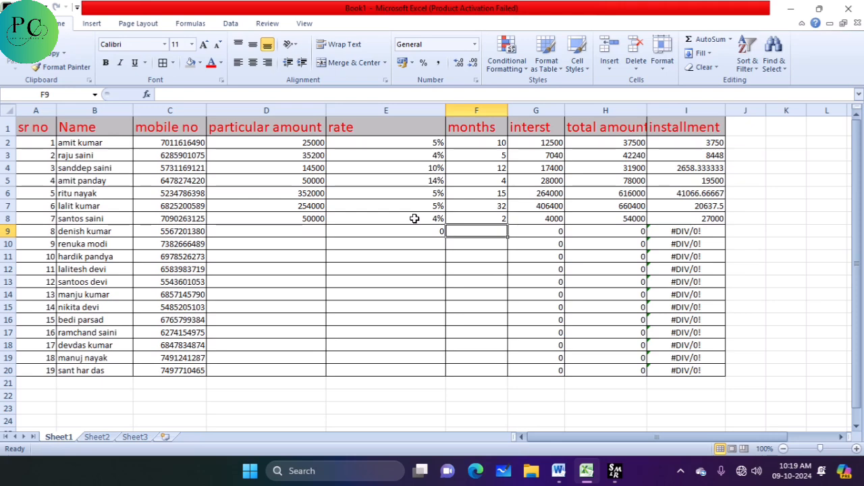
Set the seventh person's rate in E8 to 5%.
{"action": "left_click", "coordinate": [414, 218]}
{"action": "type", "text": "5"}
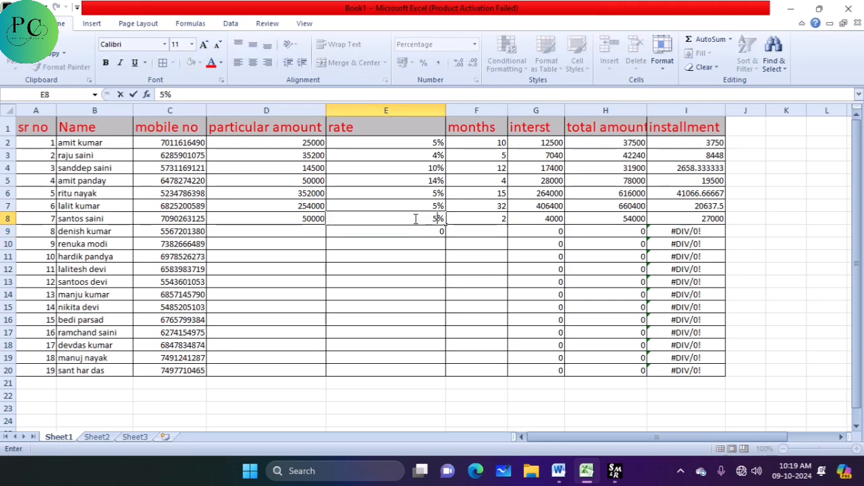
{"action": "key", "text": "Return"}
{"action": "key", "text": "Right"}
{"action": "key", "text": "Up"}
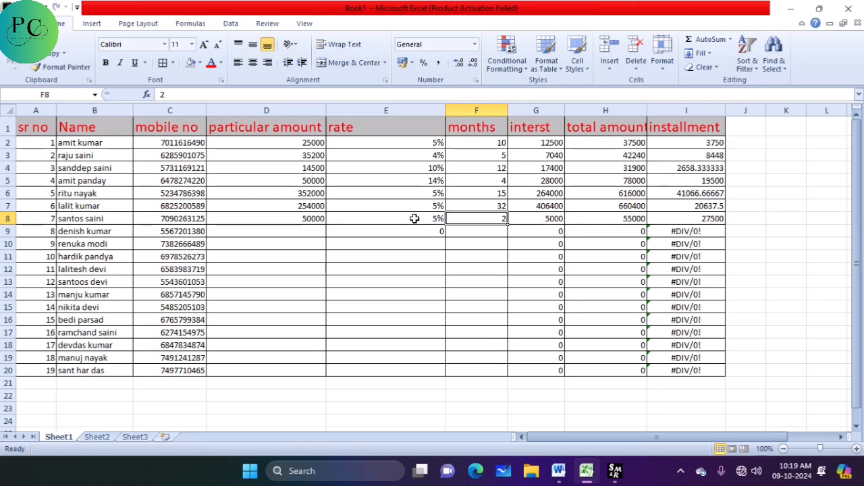
Enter the seventh person's installment of 27500 twice beside the table, in K8 and K9.
{"action": "key", "text": "Right"}
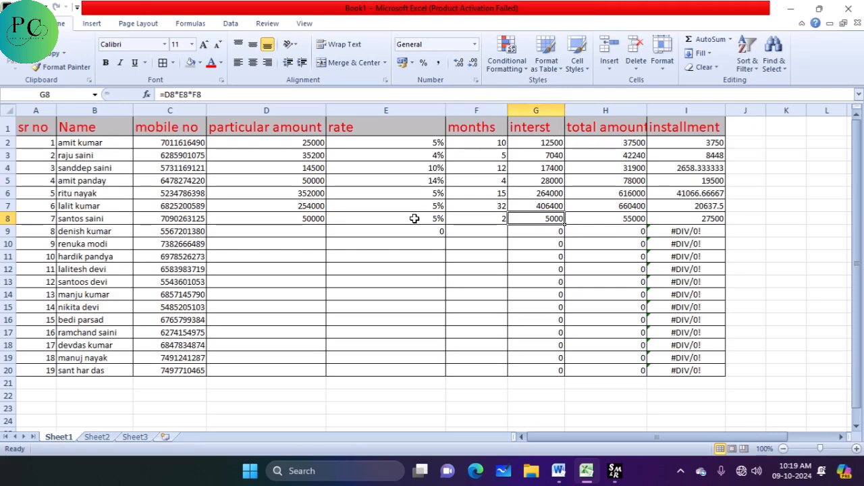
{"action": "key", "text": "Right"}
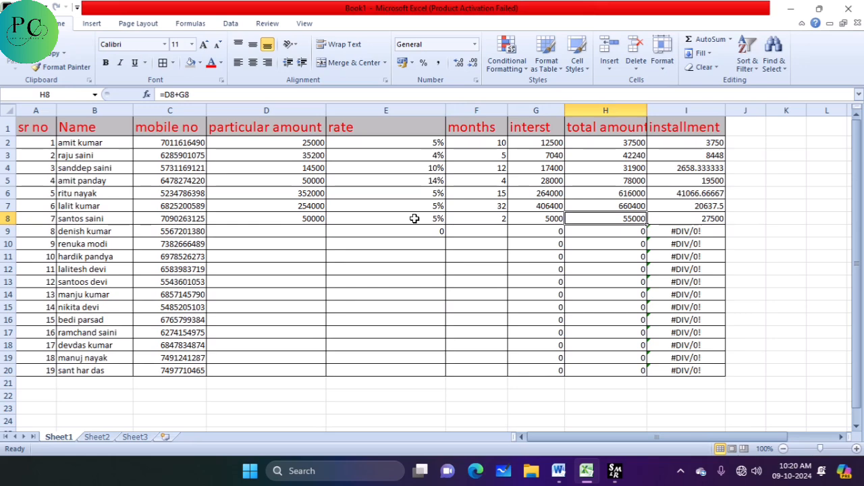
{"action": "key", "text": "Right"}
{"action": "key", "text": "Right"}
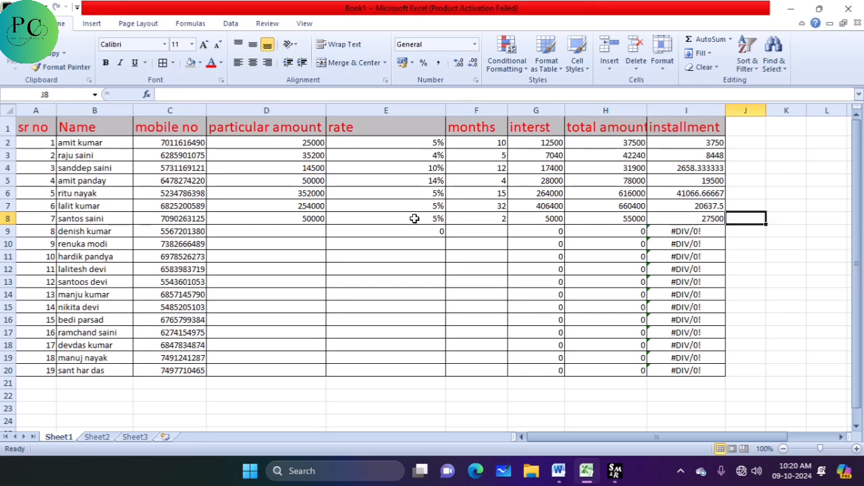
{"action": "key", "text": "Right"}
{"action": "type", "text": "27500+"}
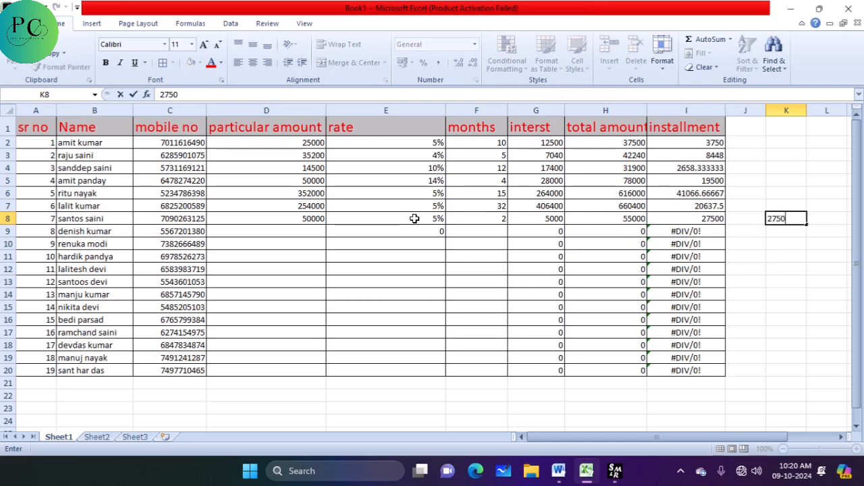
{"action": "key", "text": "BackSpace"}
{"action": "key", "text": "BackSpace"}
{"action": "type", "text": "0"}
{"action": "key", "text": "Return"}
{"action": "type", "text": "27500"}
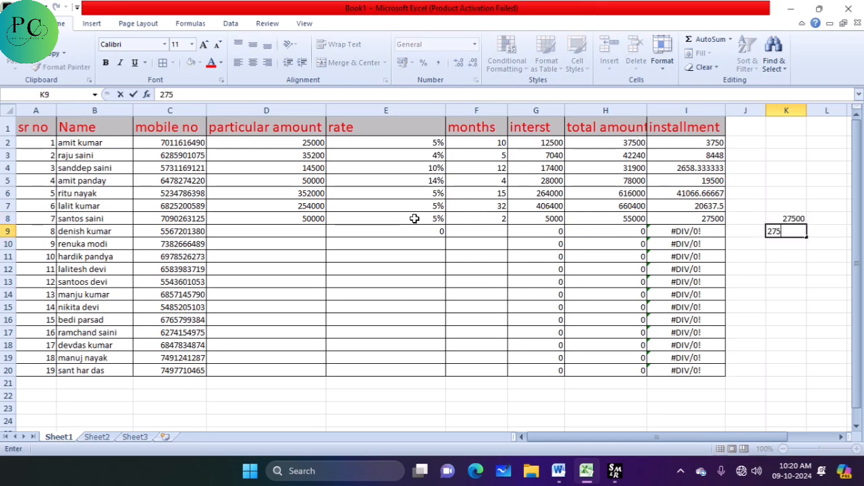
{"action": "key", "text": "Return"}
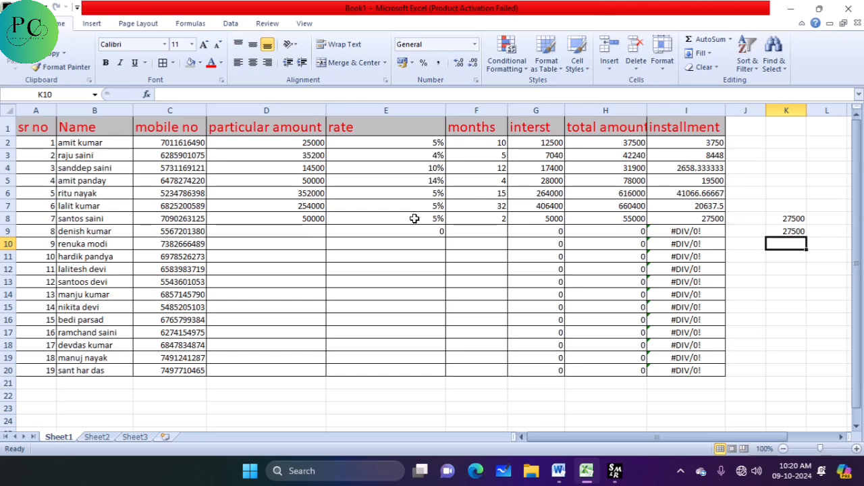
Add up the two installments in K10 with the formula =SUM(K8:K9).
{"action": "key", "text": "Return"}
{"action": "key", "text": "Up"}
{"action": "type", "text": "=sum("}
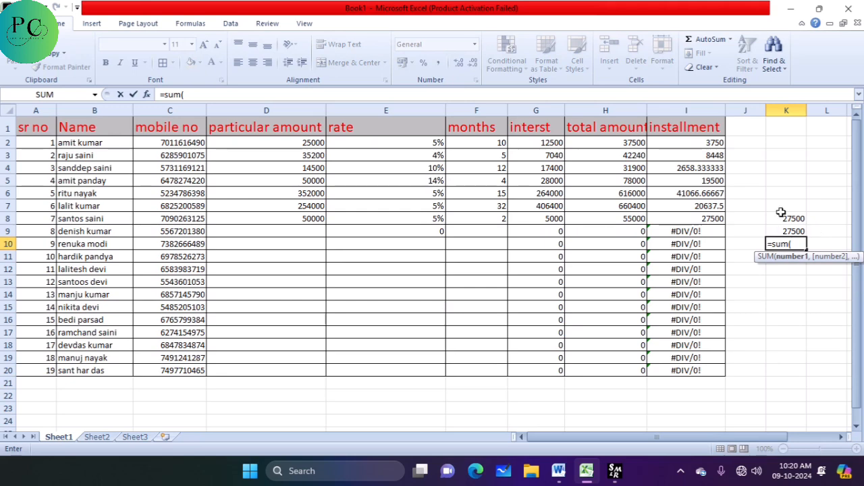
{"action": "left_click_drag", "start_coordinate": [783, 206], "coordinate": [786, 229]}
{"action": "key", "text": "Return"}
{"action": "key", "text": "Up"}
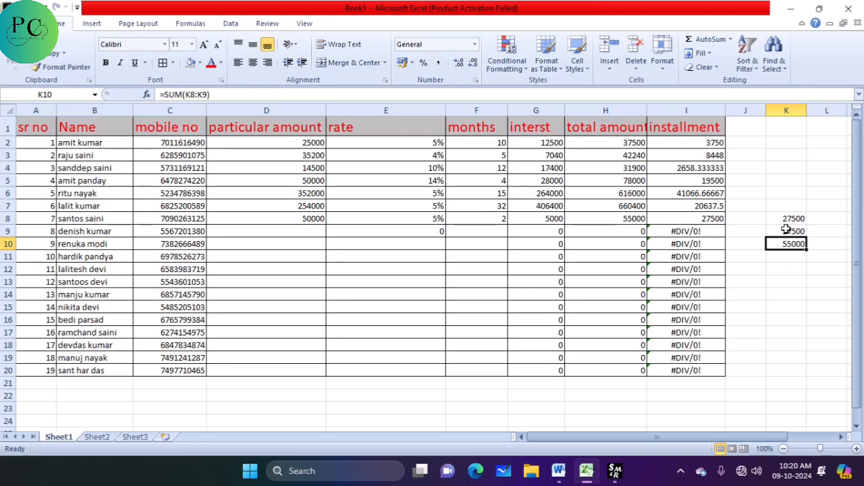
Compare the installment sum in K10 with the seventh person's total amount in H8, and check the months and rate in that row.
{"action": "key", "text": "Down"}
{"action": "key", "text": "Down"}
{"action": "key", "text": "Up"}
{"action": "key", "text": "Up"}
{"action": "key", "text": "Down"}
{"action": "key", "text": "Left"}
{"action": "key", "text": "Left"}
{"action": "key", "text": "Left"}
{"action": "key", "text": "Up"}
{"action": "key", "text": "Up"}
{"action": "key", "text": "Up"}
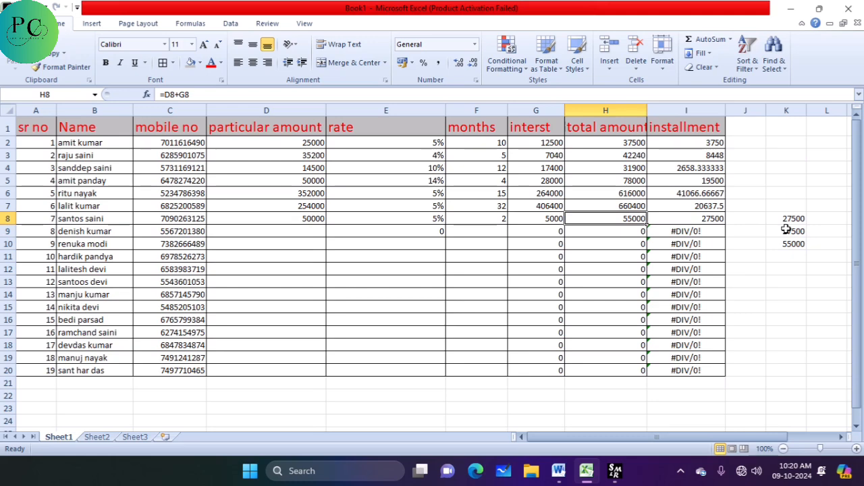
{"action": "key", "text": "Left"}
{"action": "key", "text": "Left"}
{"action": "key", "text": "Left"}
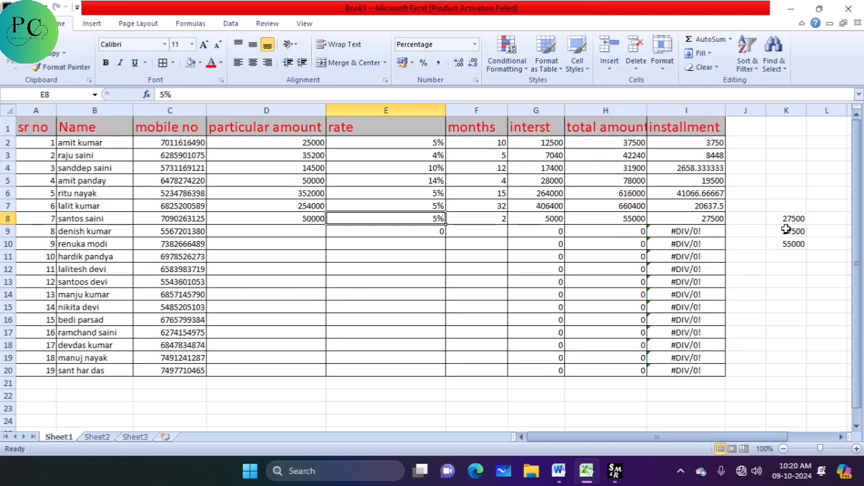
{"action": "key", "text": "Up"}
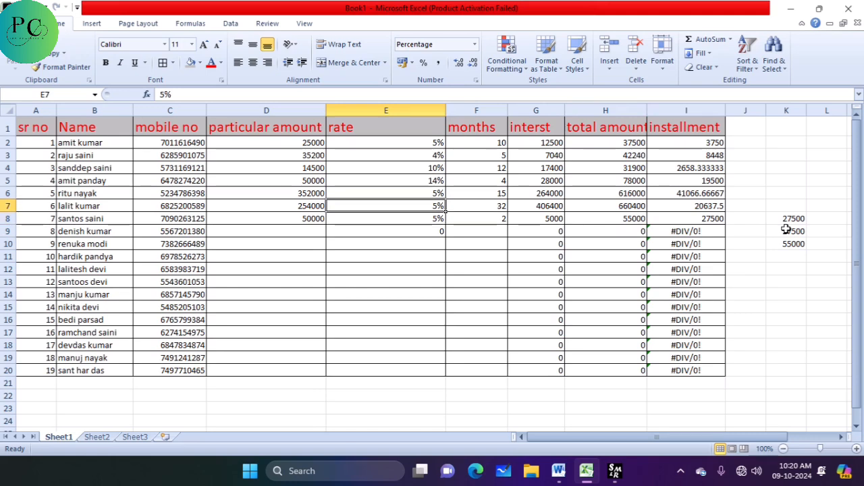